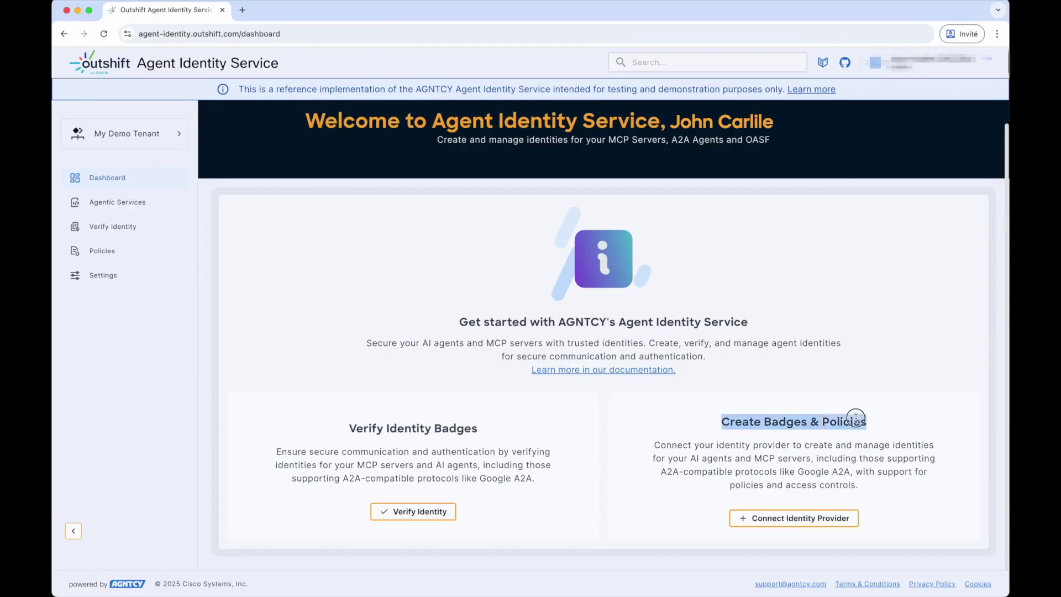
Open the identity provider connection setup and read its documentation on connecting an identity provider
click(768, 486)
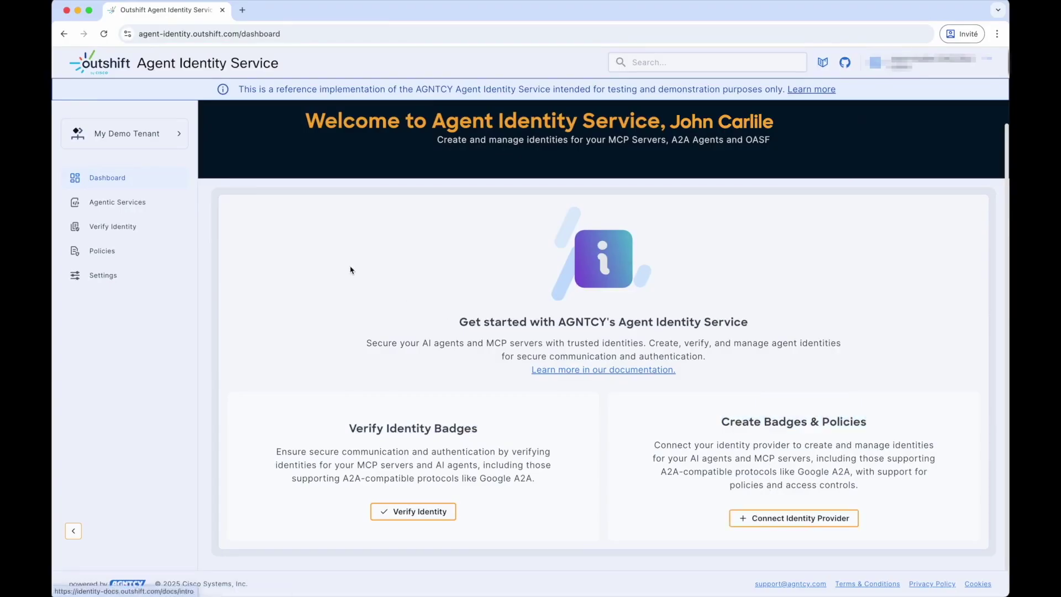
click(111, 275)
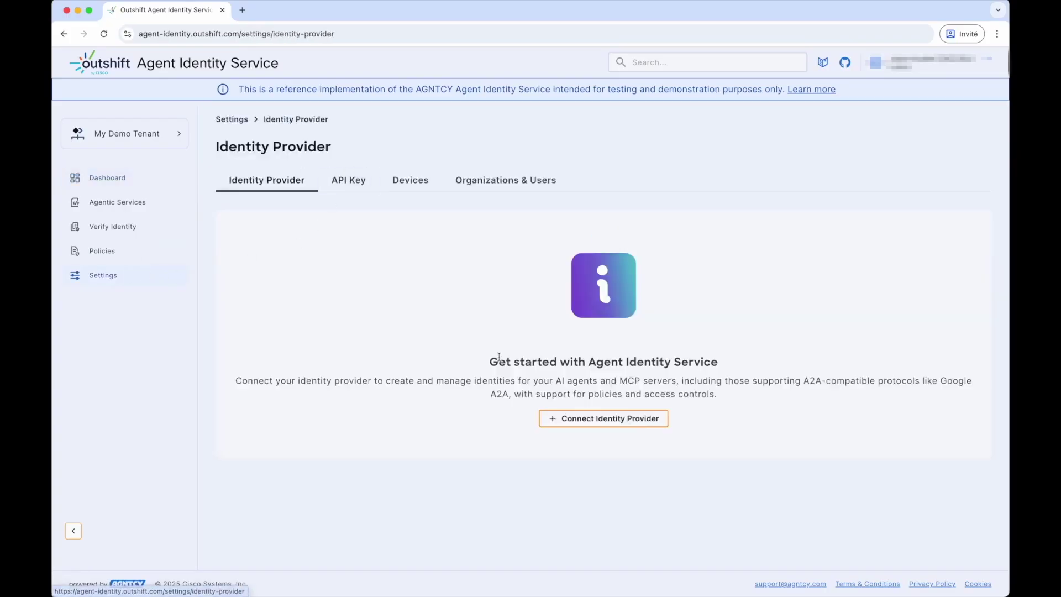
click(602, 418)
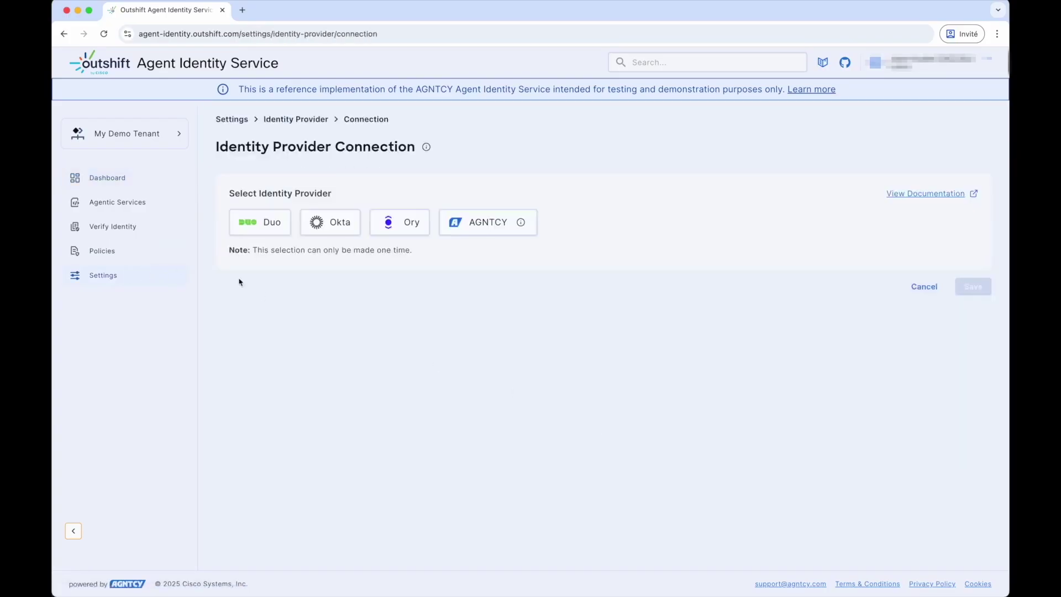
click(904, 193)
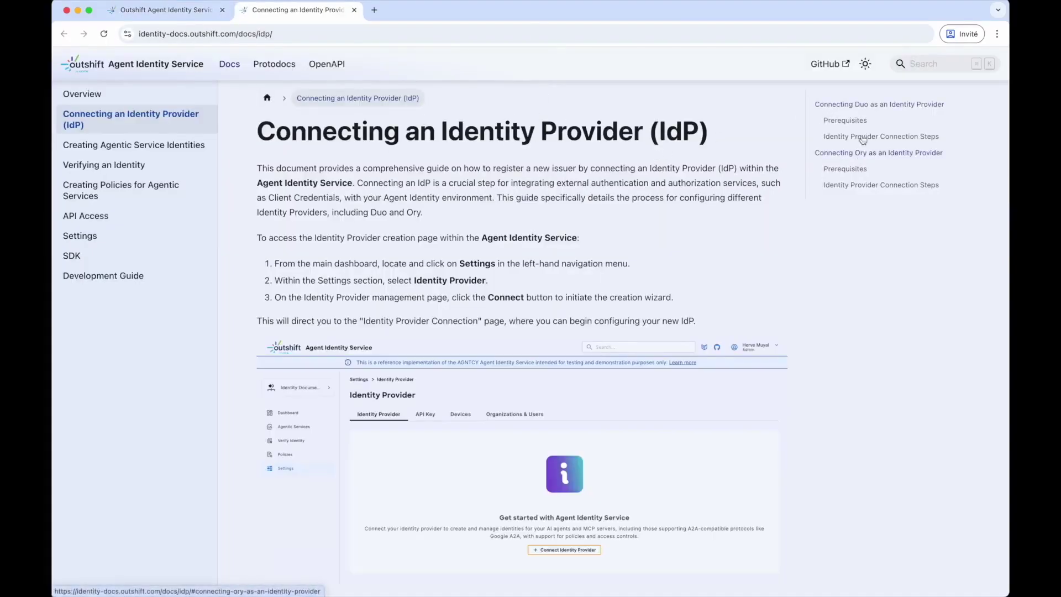
scroll(577, 220, down, 3)
scroll(577, 219, down, 8)
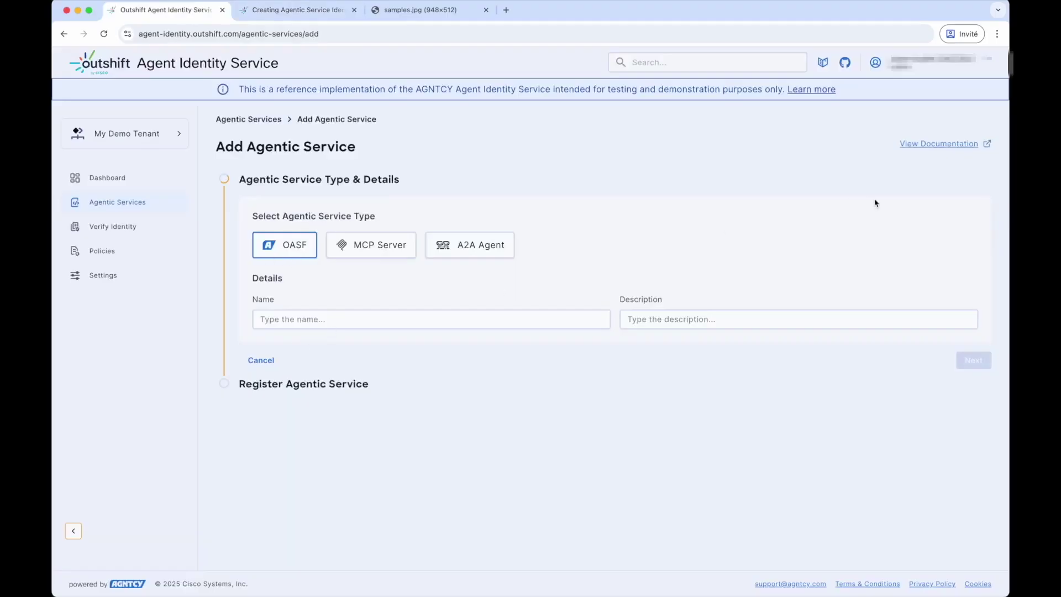
Register an OASF agentic service with "Financial Assistant" as both its name and description
click(408, 321)
text(Financ)
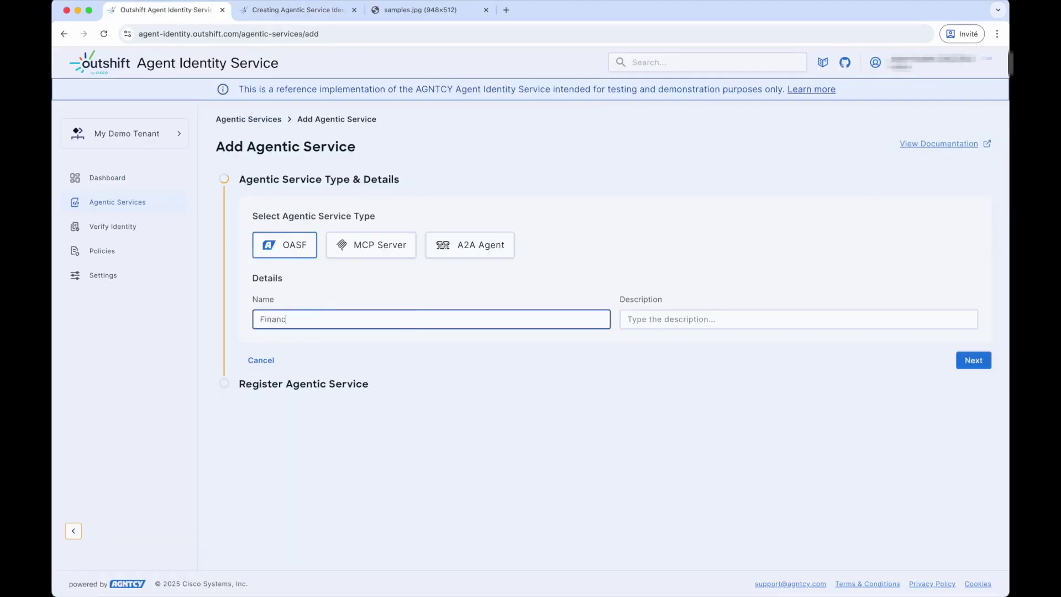
text(ial Assistant)
key(ctrl+a)
key(ctrl+c)
click(672, 319)
key(ctrl+v)
click(705, 352)
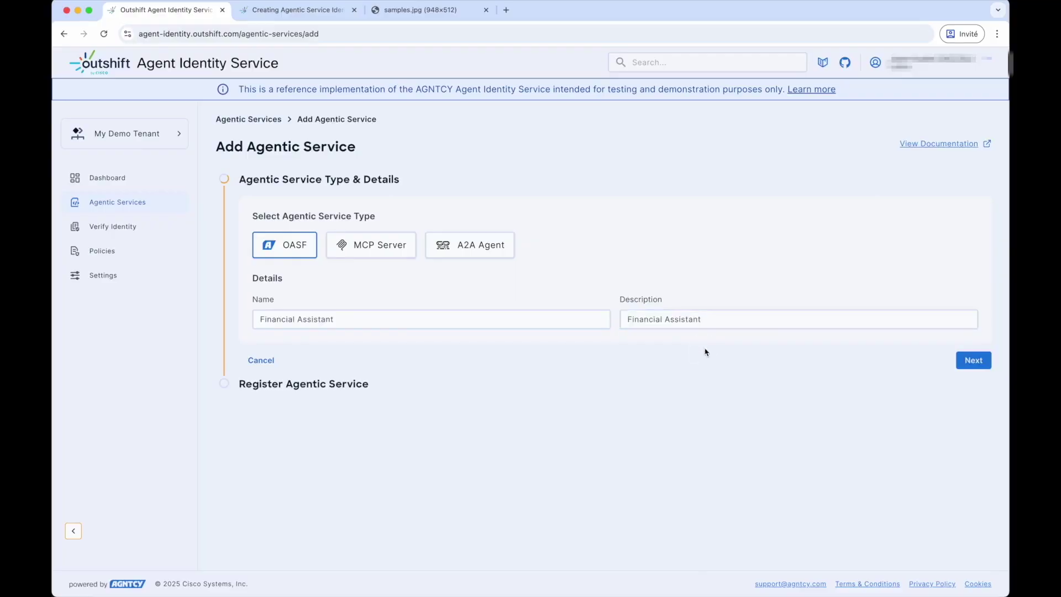
click(973, 360)
click(973, 349)
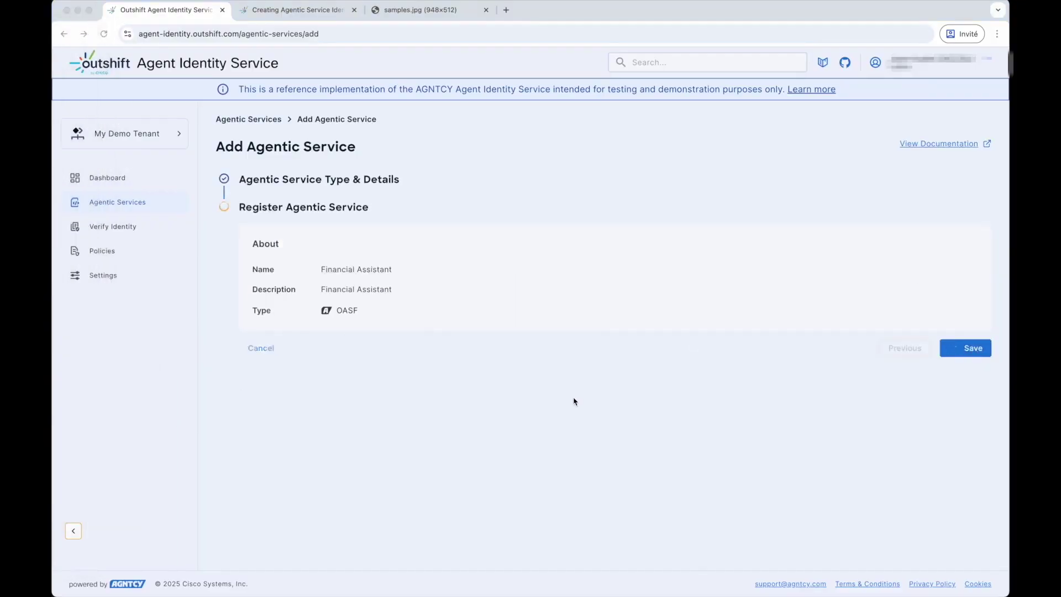
Create a badge for the Financial Assistant service by uploading its OASF specs JSON file
triple_click(240, 271)
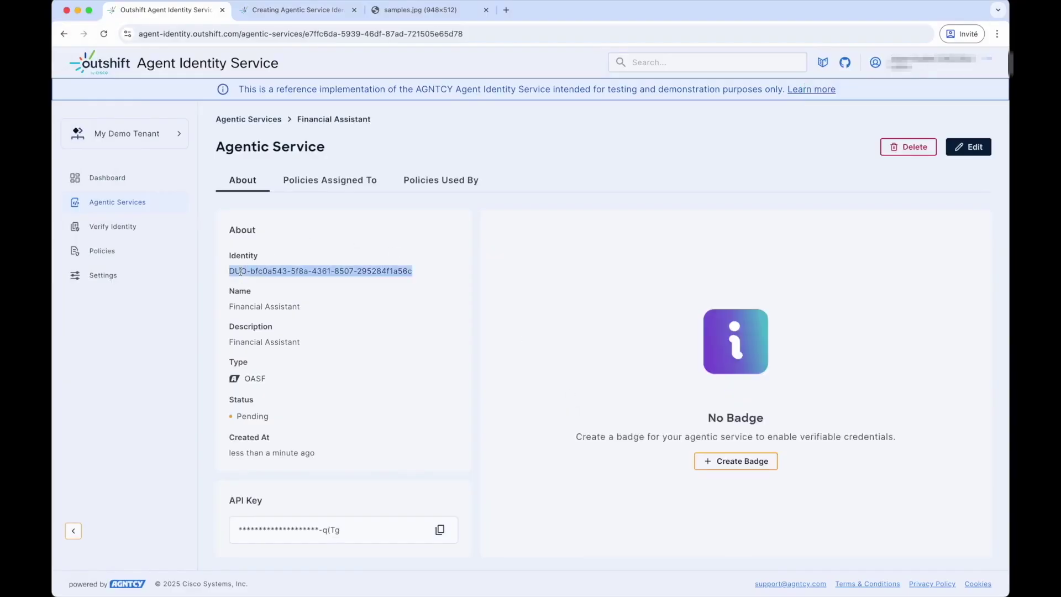
drag(315, 528, 353, 529)
click(286, 383)
click(742, 462)
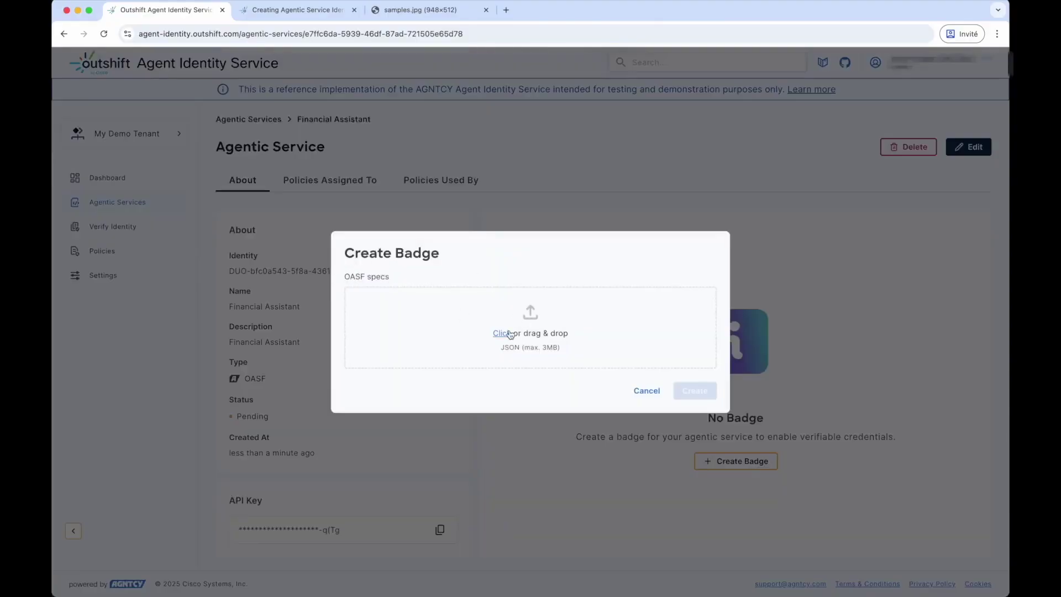
click(509, 333)
click(649, 306)
click(718, 405)
click(697, 391)
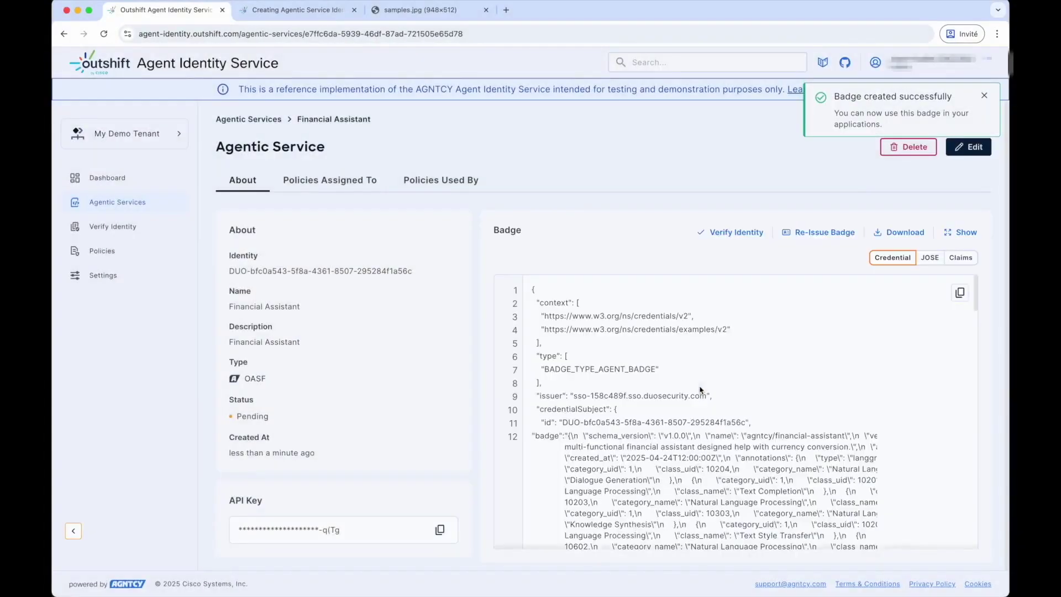
Examine the Financial Assistant badge in its Credential, JOSE and Claims views
scroll(730, 370, down, 10)
scroll(730, 369, down, 10)
click(928, 258)
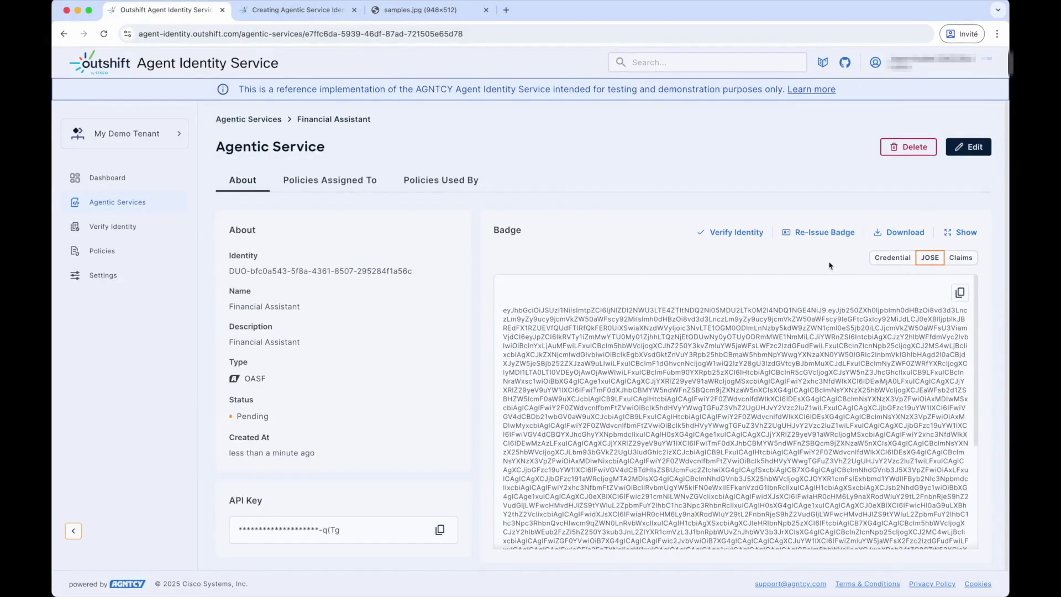
click(960, 258)
scroll(605, 437, down, 5)
scroll(604, 437, down, 12)
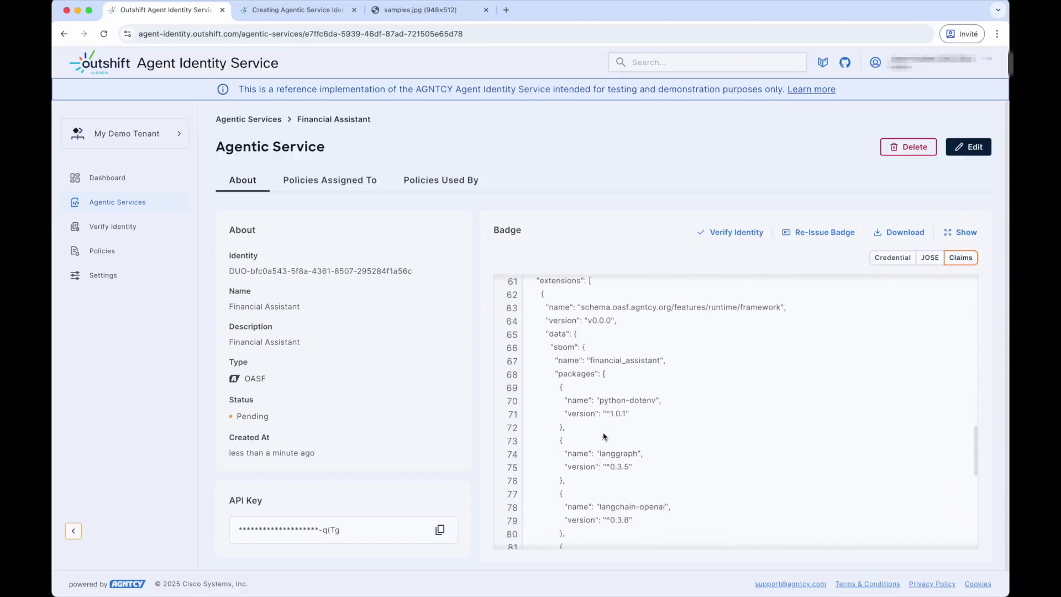
Register an A2A Agent service with "Currency Exchange Agent" as both its name and description
click(268, 120)
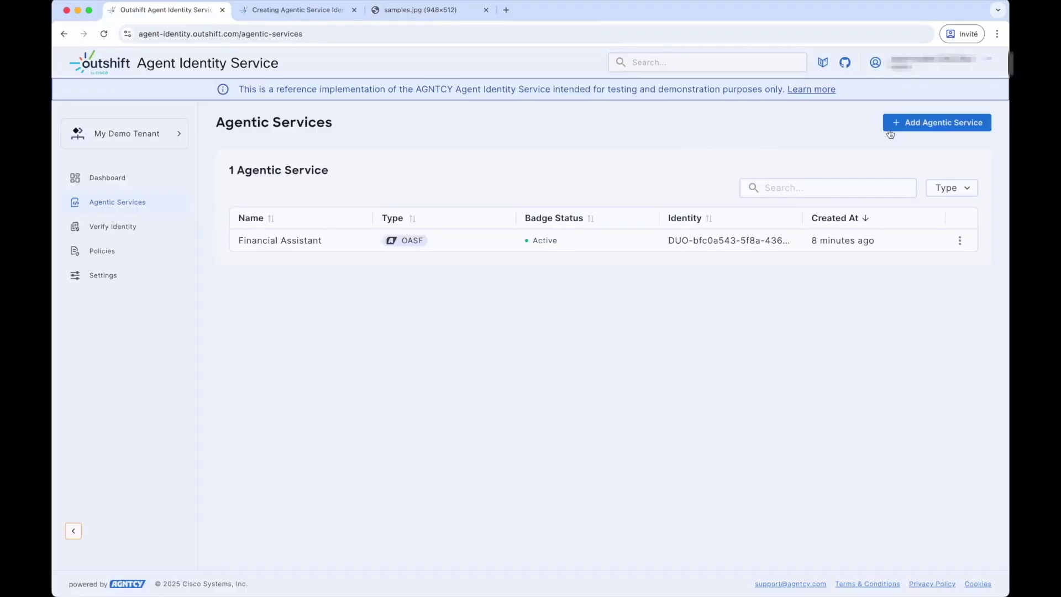
click(905, 127)
click(466, 243)
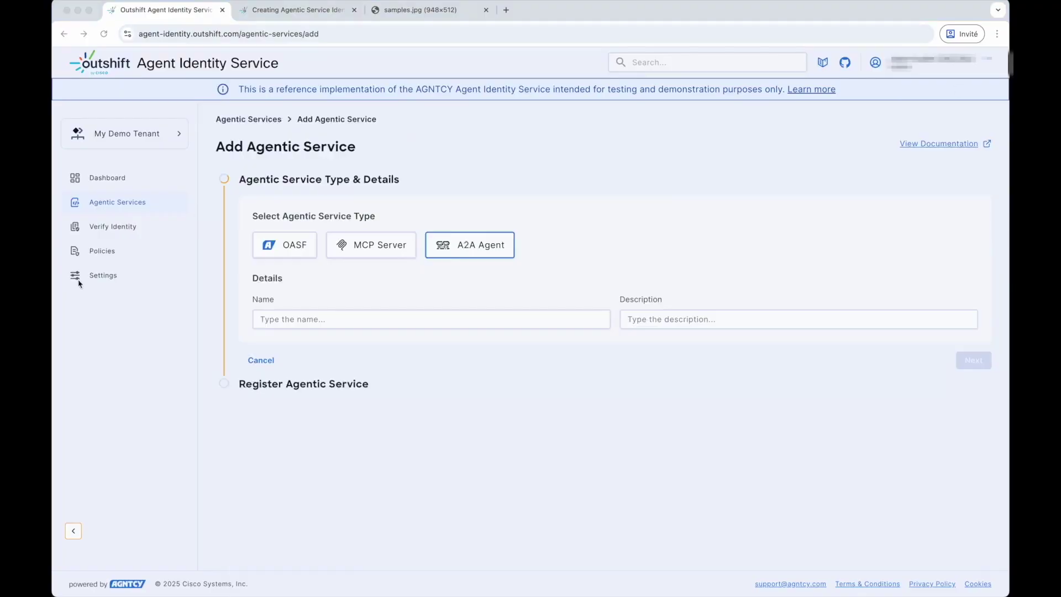
click(274, 315)
key(super+v)
click(654, 319)
key(super+v)
click(972, 359)
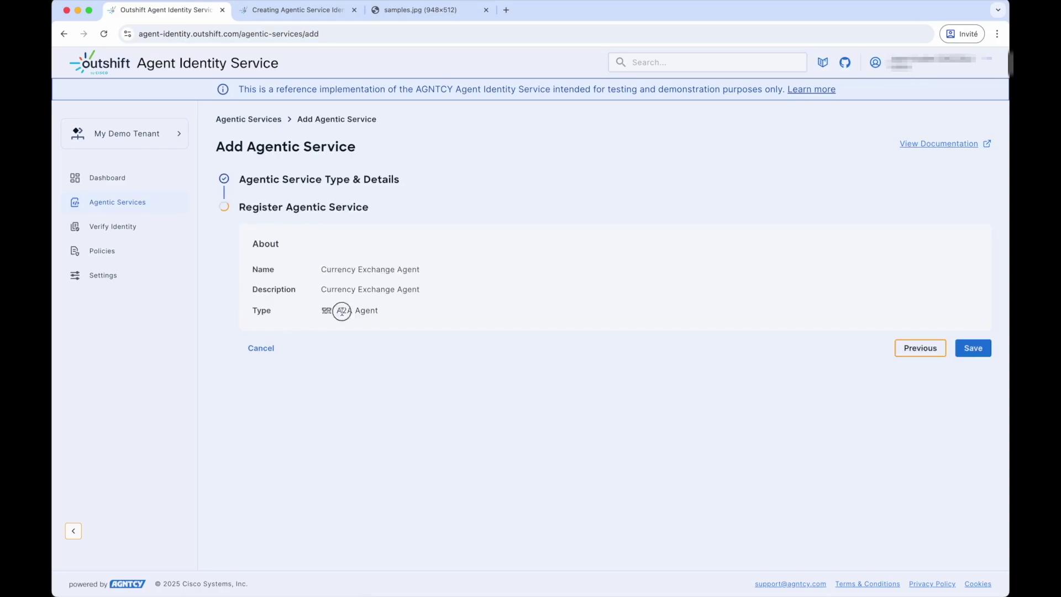
click(973, 348)
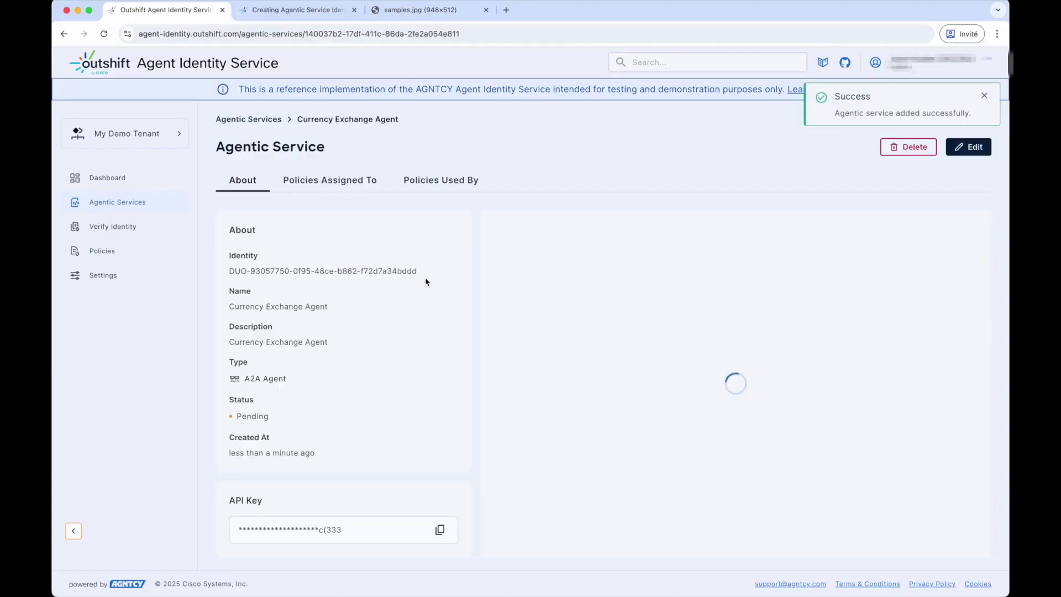
click(229, 272)
drag(229, 271, 416, 271)
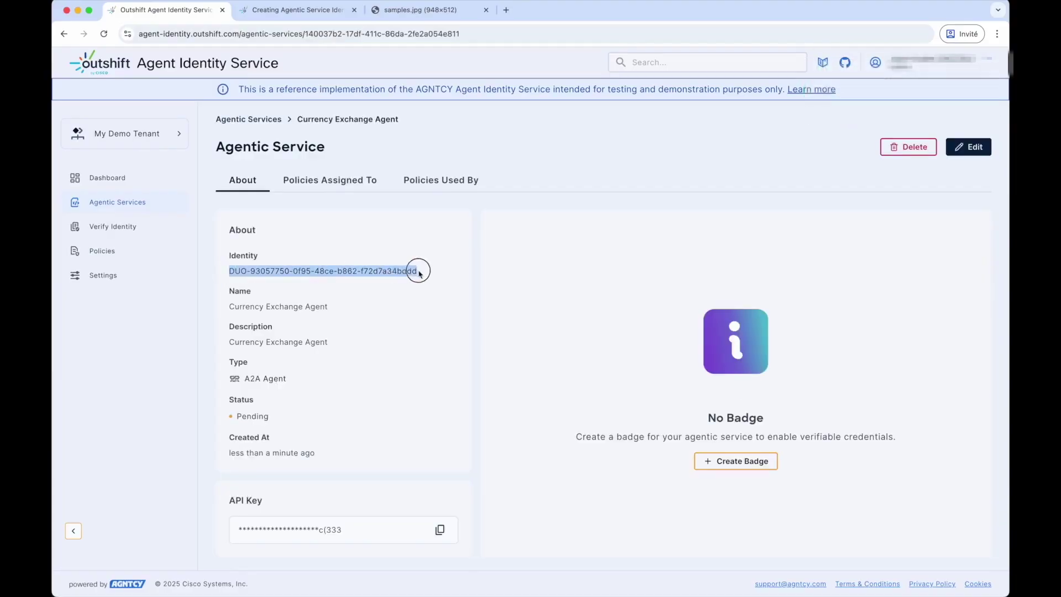
click(417, 270)
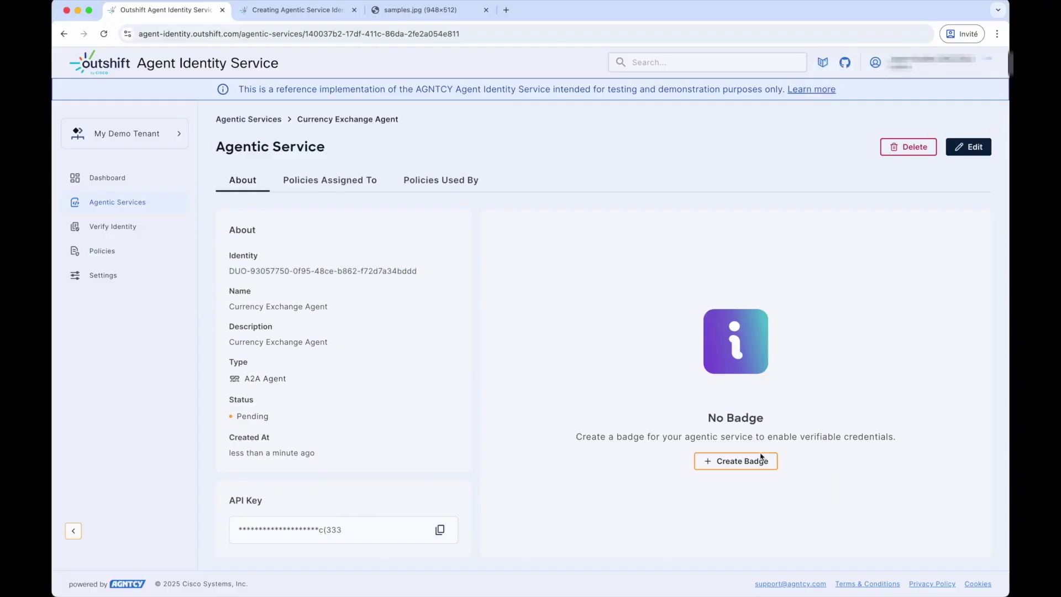
click(752, 468)
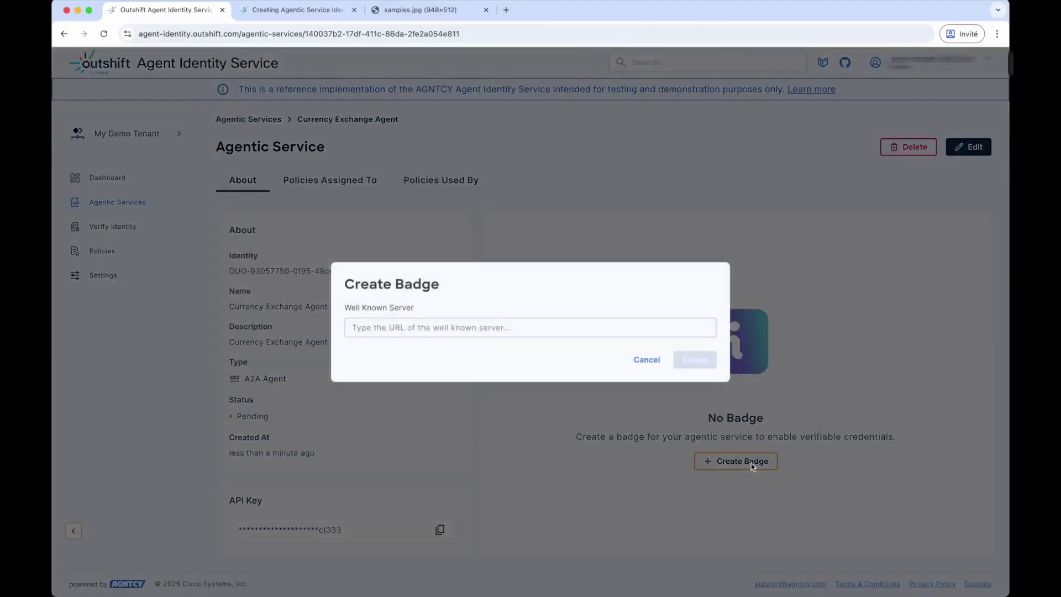
click(409, 308)
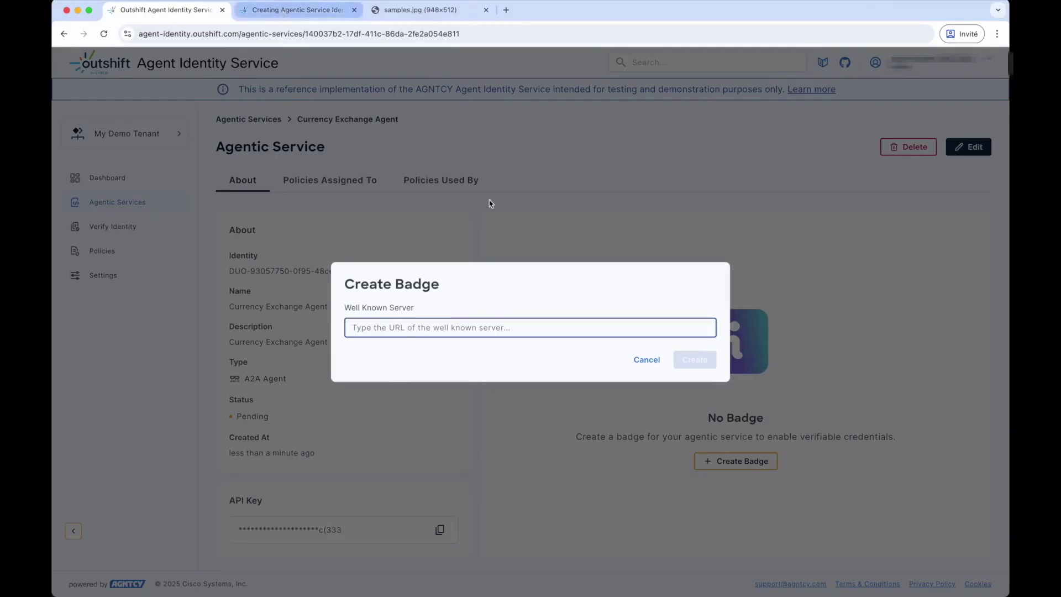
click(645, 359)
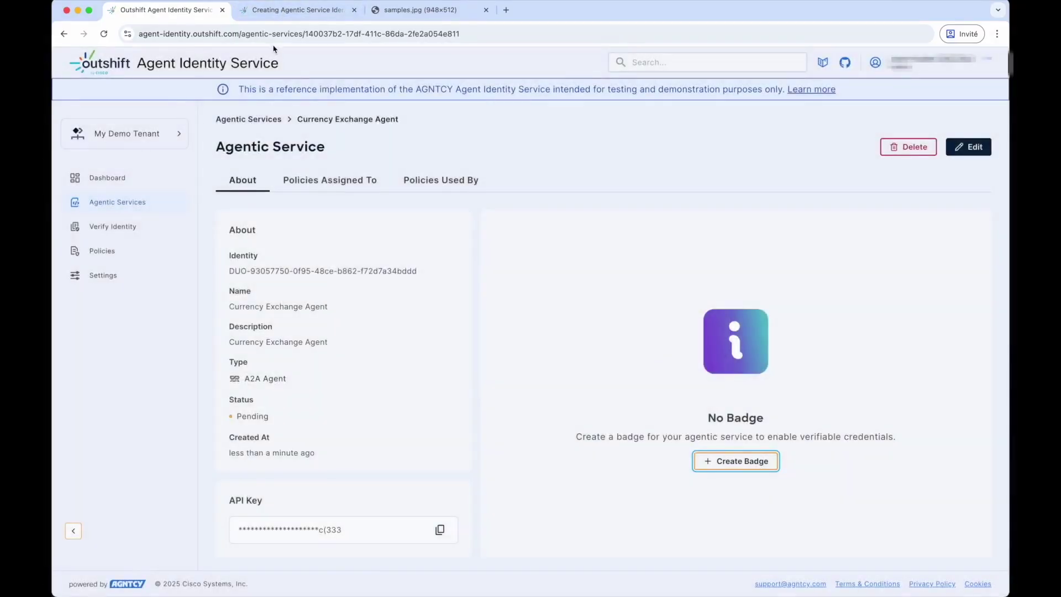
Read the documentation on issuing a badge through the Python SDK for a service not accessible from the internet
click(281, 20)
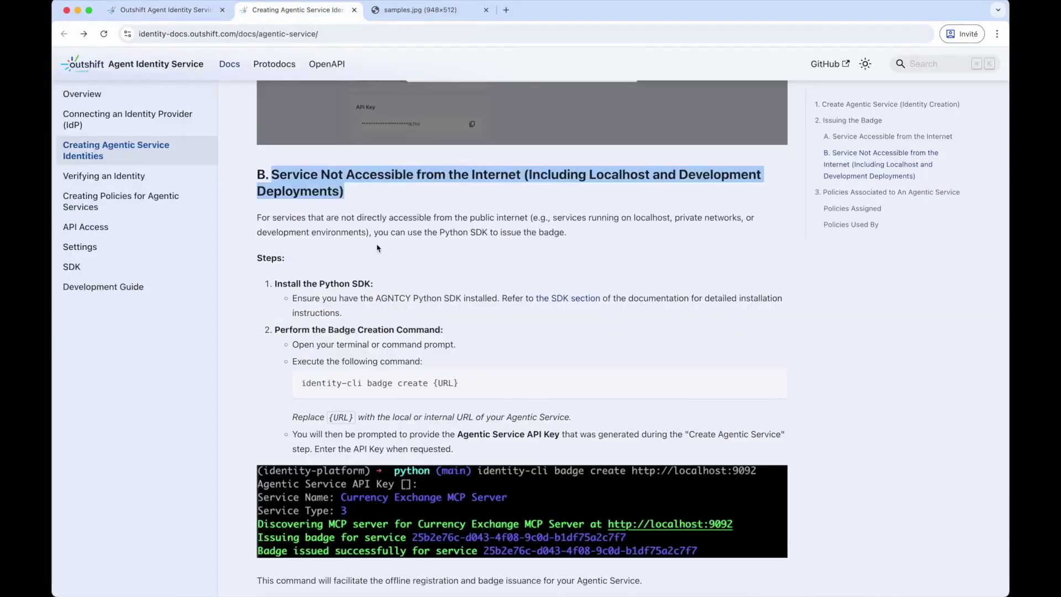
scroll(377, 247, up, 3)
click(297, 310)
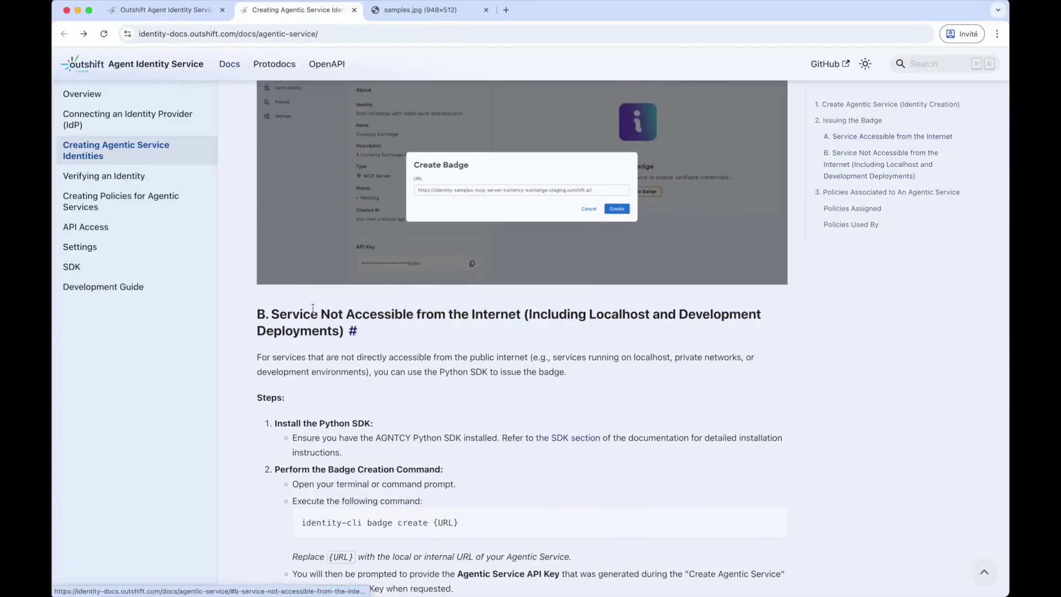
scroll(287, 310, down, 3)
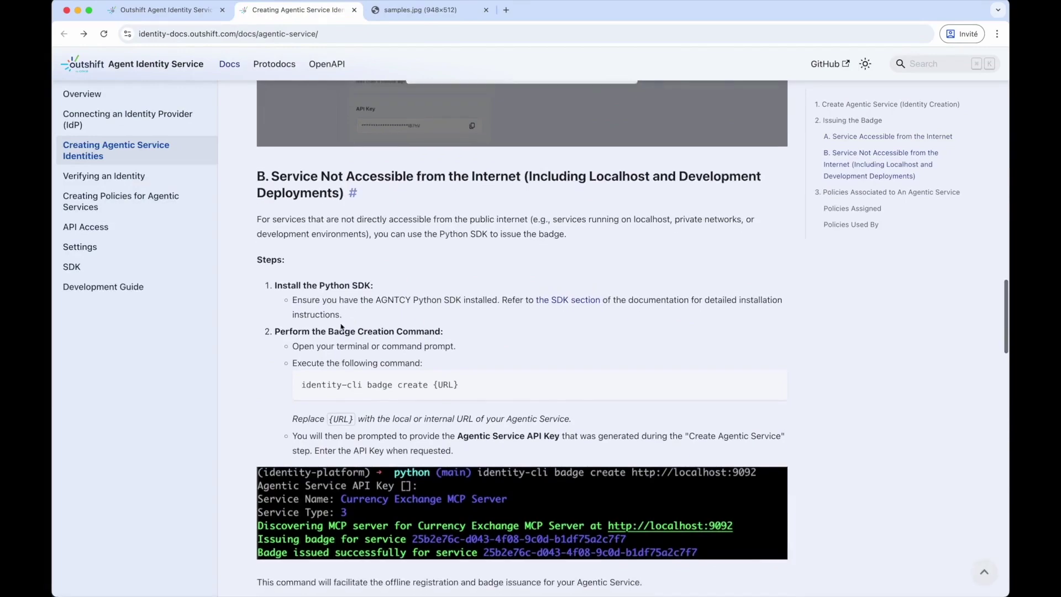
drag(303, 385, 393, 386)
click(392, 386)
scroll(392, 387, up, 1)
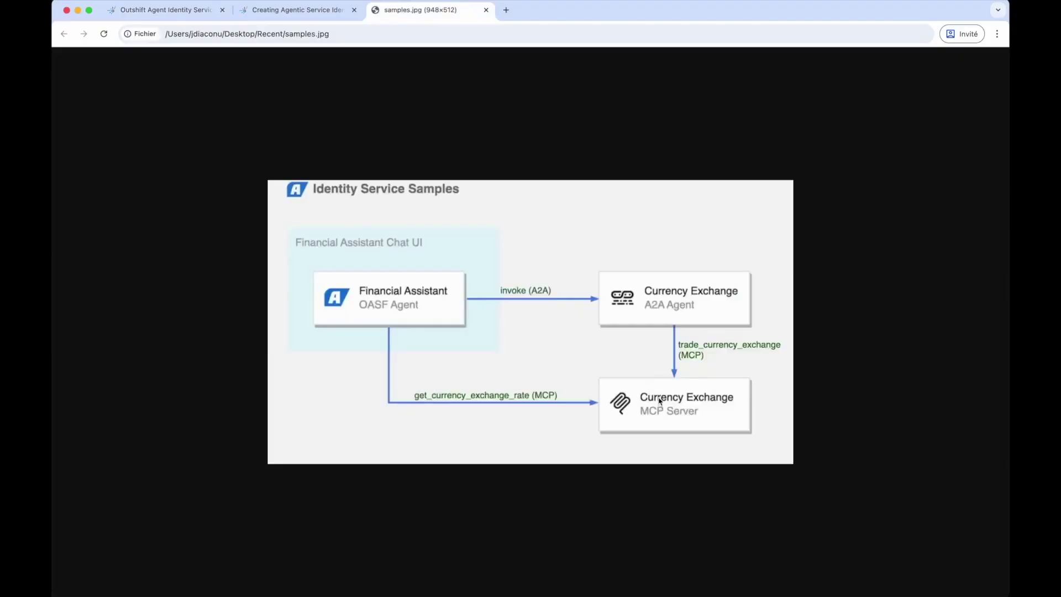
Register an MCP Server agentic service with "Currency Exchange MCP Server" as both its name and description
click(194, 17)
click(927, 123)
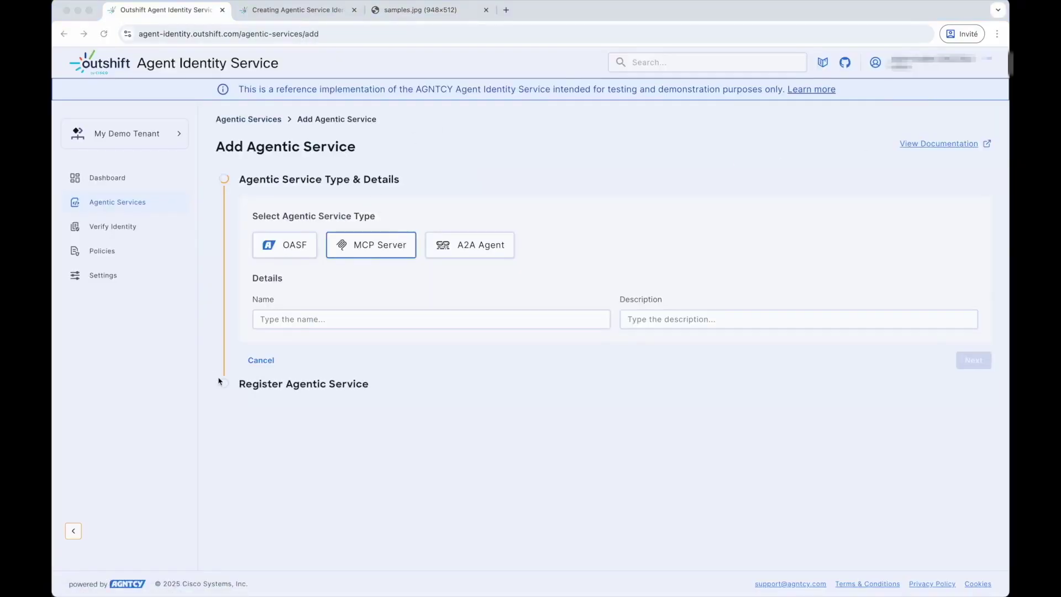
click(288, 320)
text(Currency Exchange MCP Server)
click(649, 316)
text(Currency Exchange MCP Server)
click(973, 359)
click(972, 348)
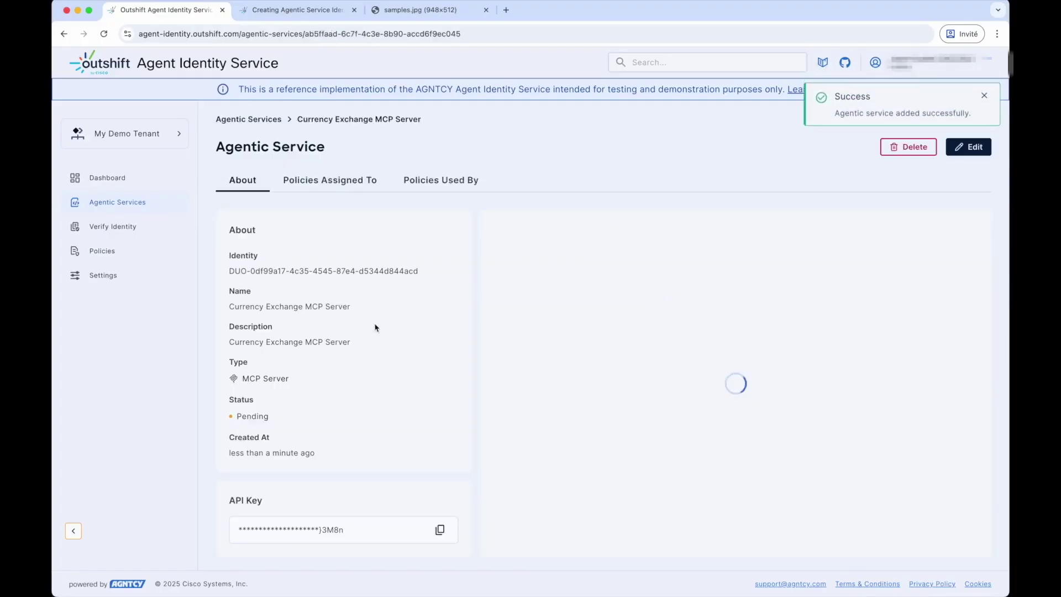
triple_click(250, 270)
click(251, 269)
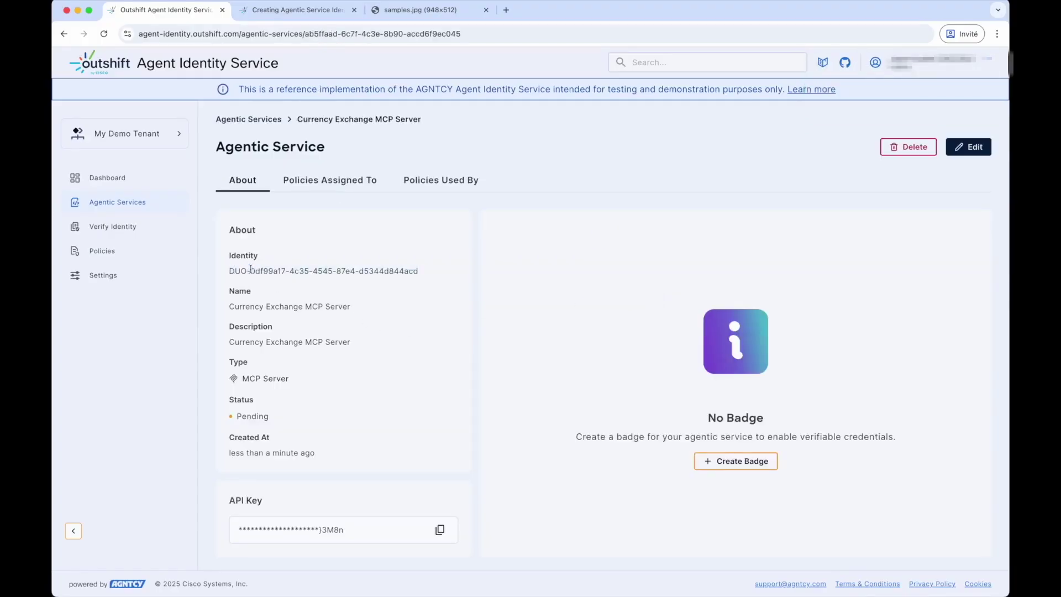
click(750, 460)
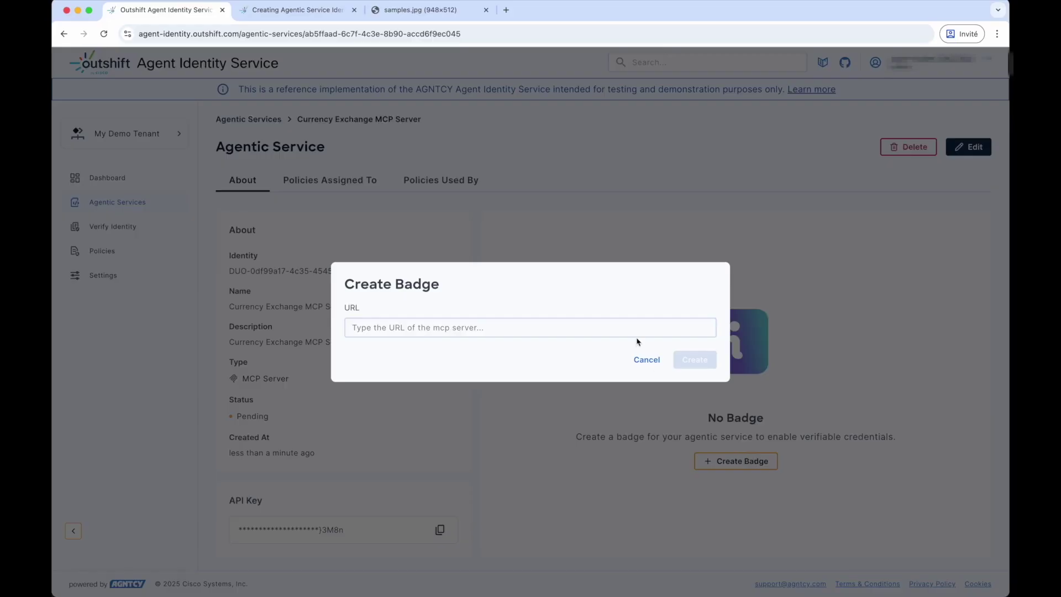
click(646, 360)
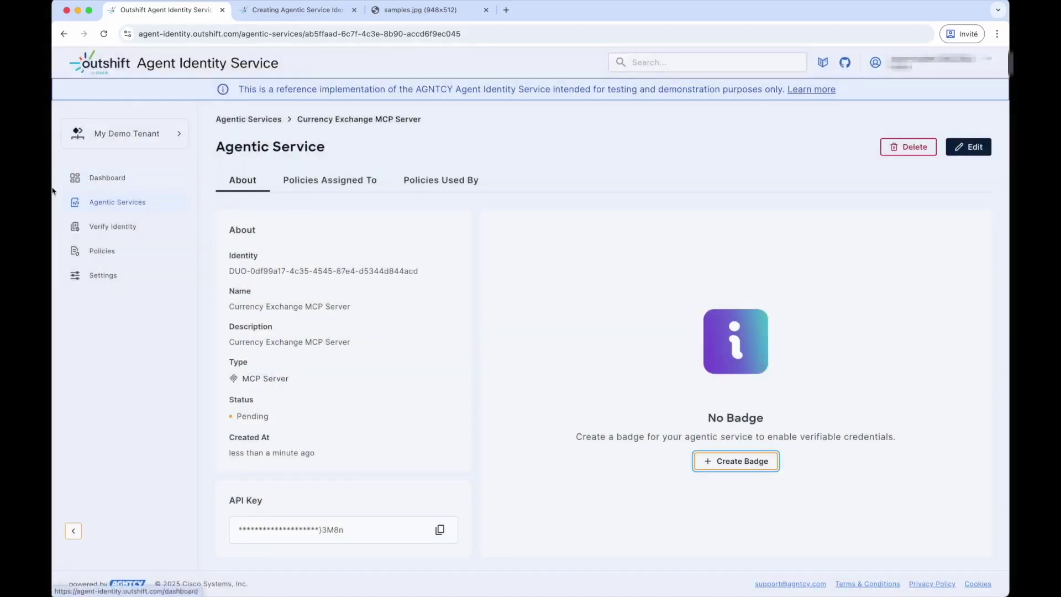
Switch to the terminal, show all its panes and start the MCP server from the currency_exchange pane in the identity-samples-prod environment
click(80, 244)
key(ctrl+b)
key(z)
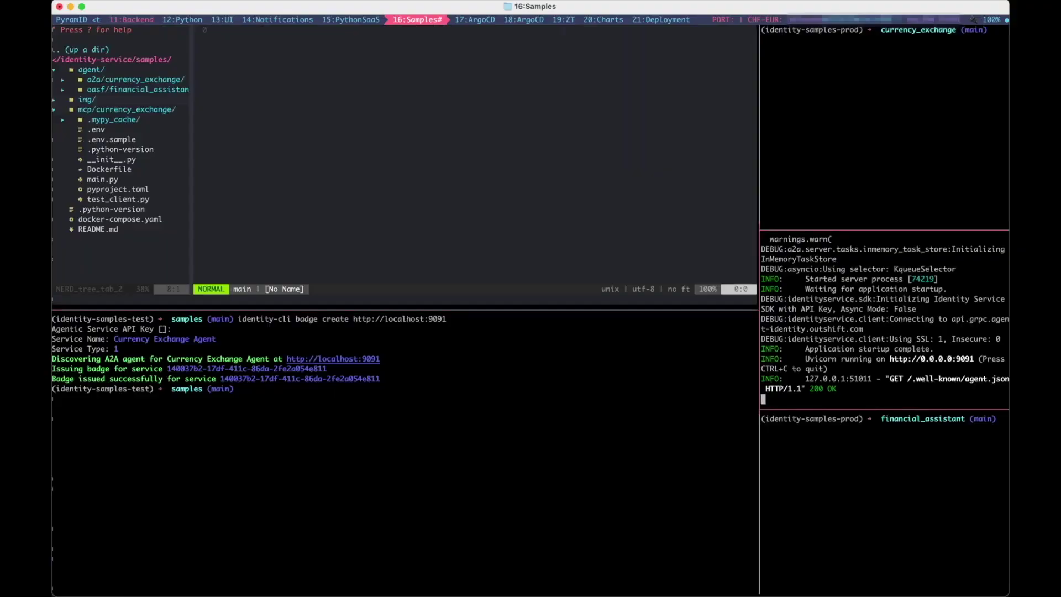
key(ctrl+b)
key(Up)
text(pyt)
key(Right)
key(Return)
drag(789, 197, 961, 199)
click(953, 185)
key(ctrl+b)
key(Left)
text(identity-cli badge create )
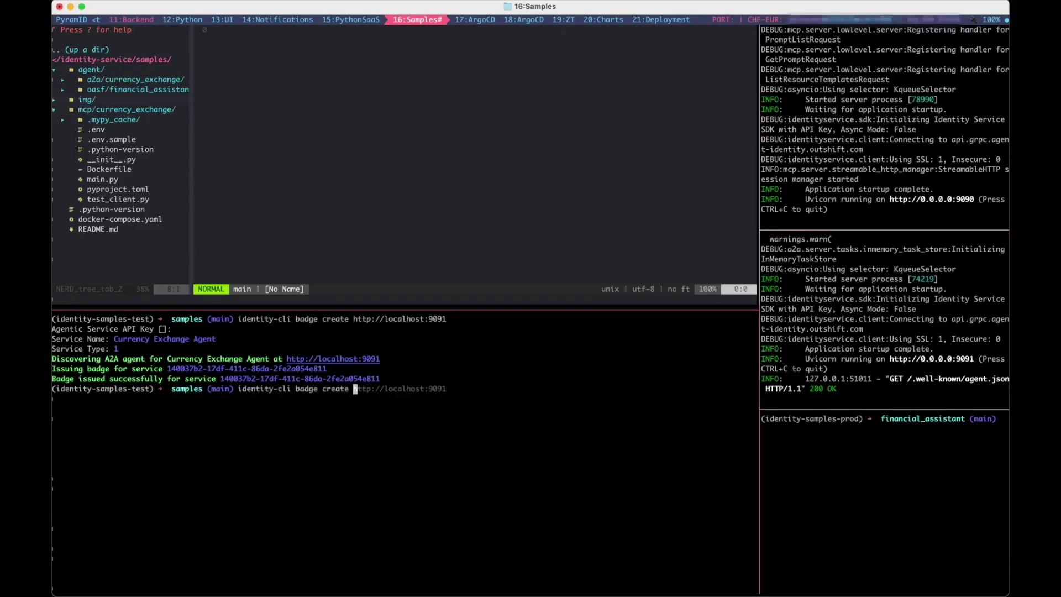
text(http://localhost:9090)
key(Return)
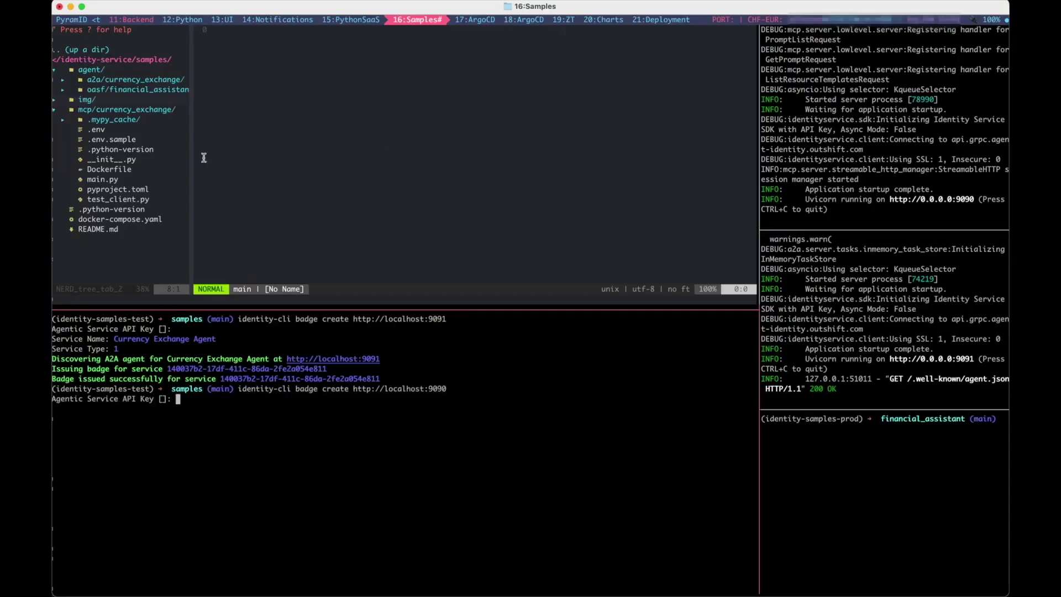
Copy the Currency Exchange MCP Server's API key from its service page in Chrome and submit it at the terminal's Agentic Service API Key prompt
mouse_move(76, 271)
click(91, 380)
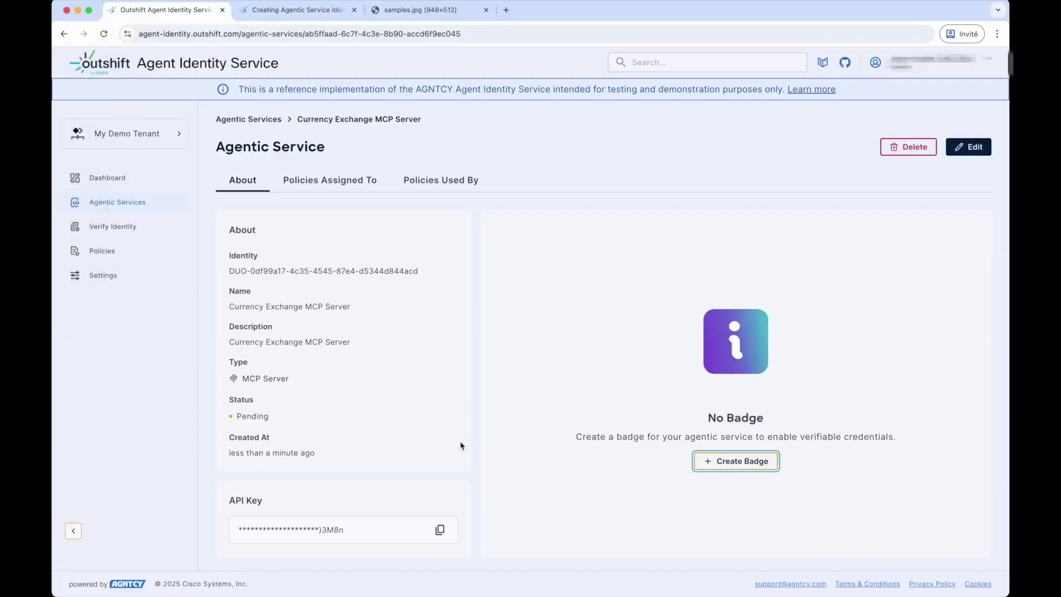
click(440, 529)
click(81, 246)
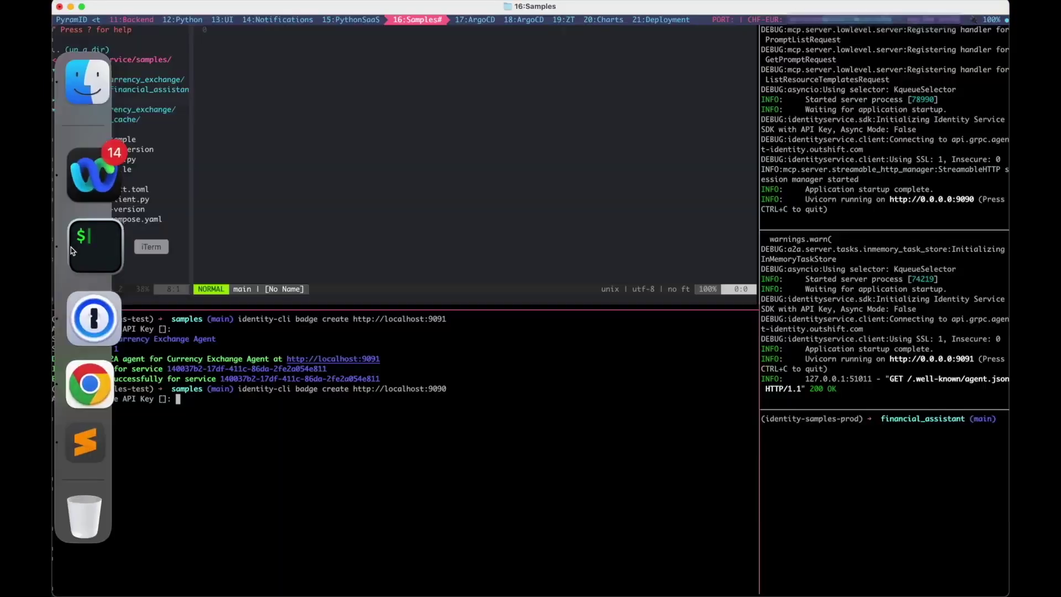
key(super+v)
key(Return)
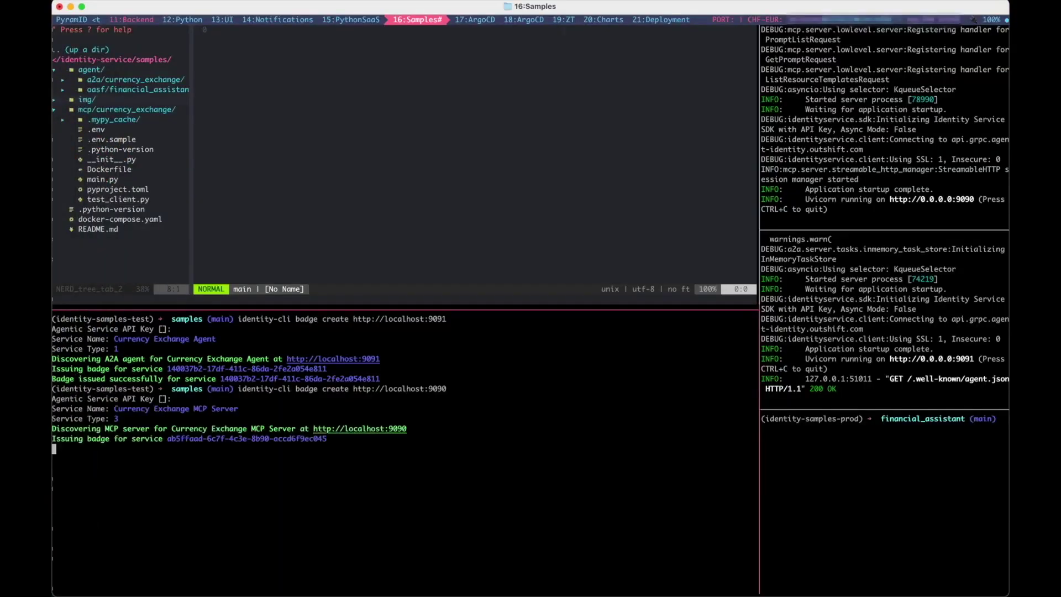
triple_click(138, 448)
click(143, 439)
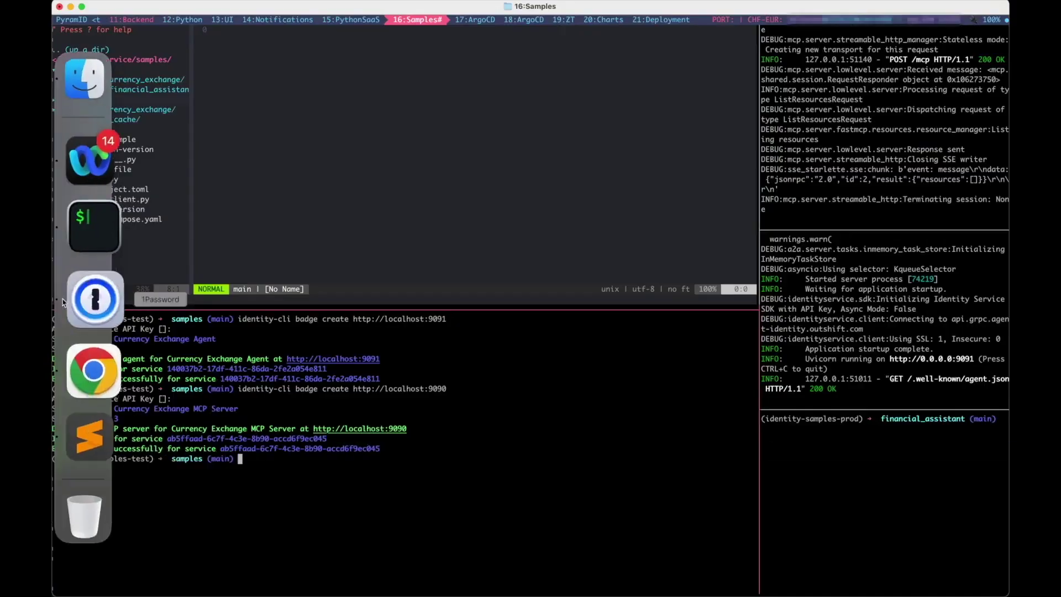
Switch to Chrome, reopen the Currency Exchange MCP Server from the agentic services list and read through its badge credential
click(85, 372)
click(232, 119)
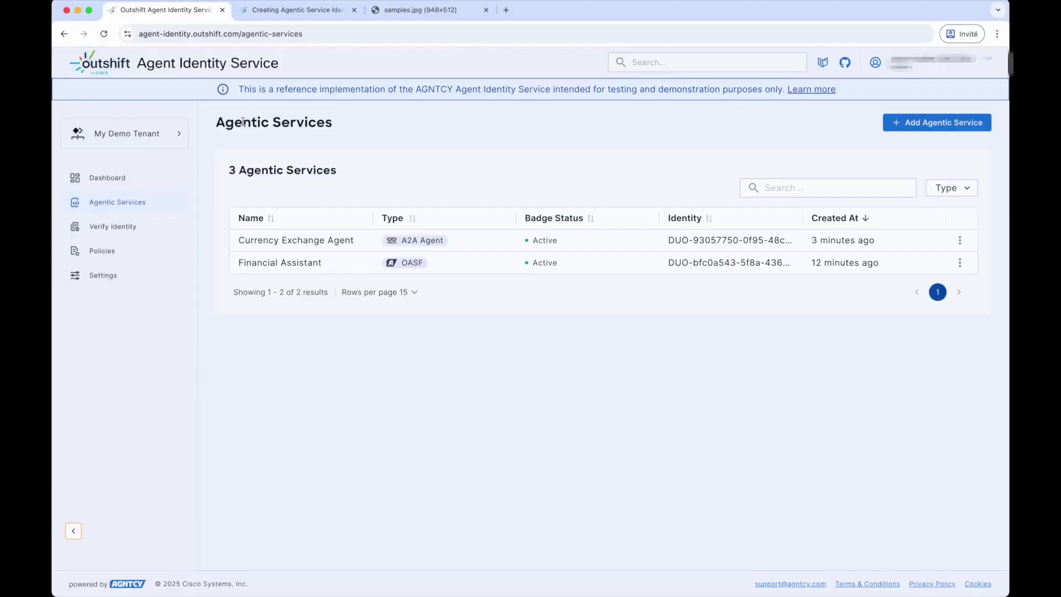
click(284, 243)
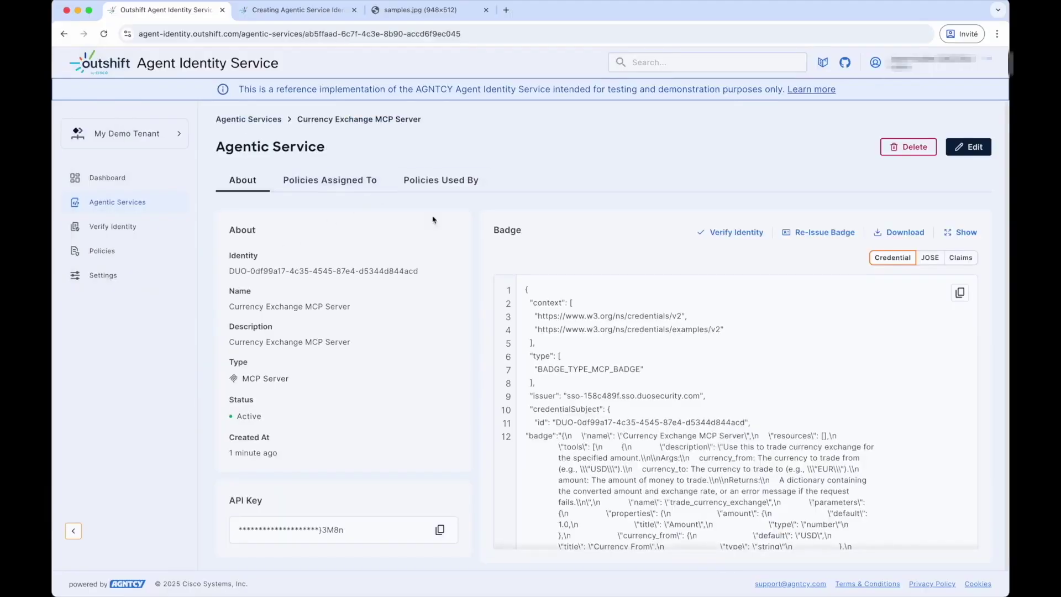
scroll(765, 384, down, 3)
scroll(765, 384, down, 10)
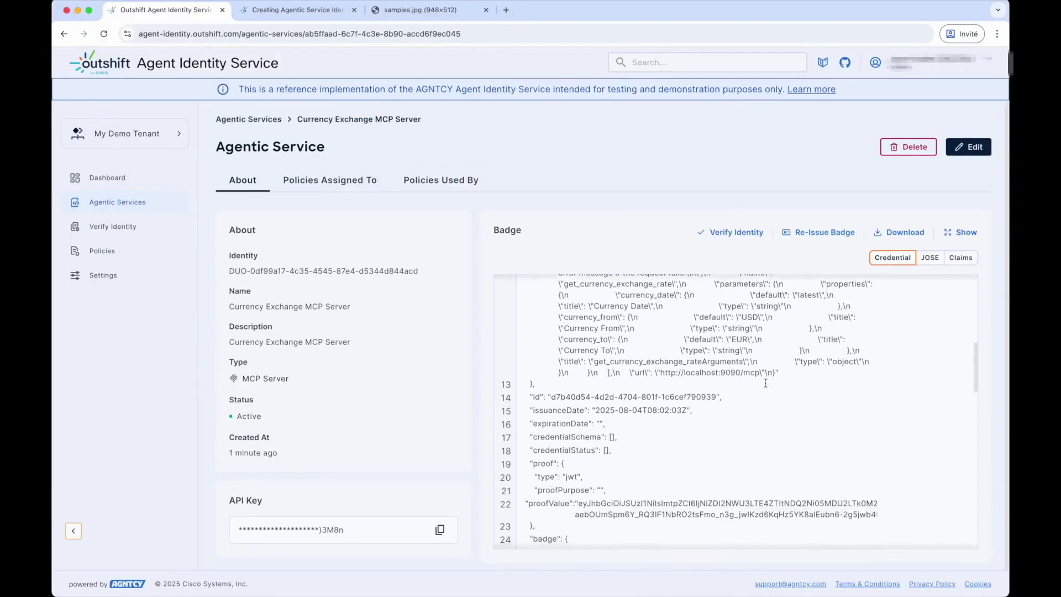
Examine the MCP server badge in its JOSE form, and the tool names, descriptions and parameters in its claims
click(924, 260)
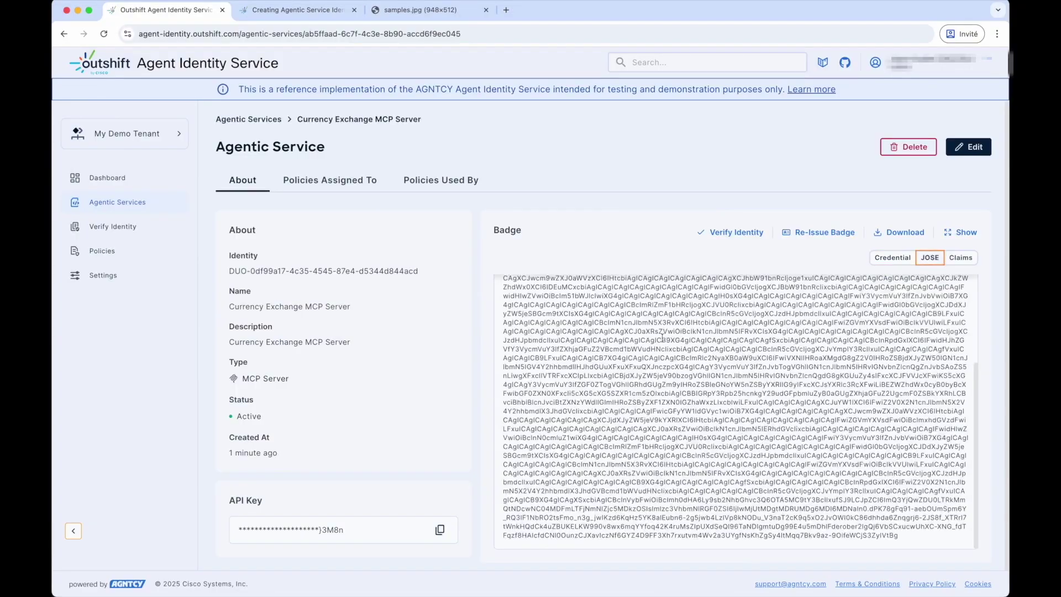
click(960, 257)
scroll(643, 347, down, 1)
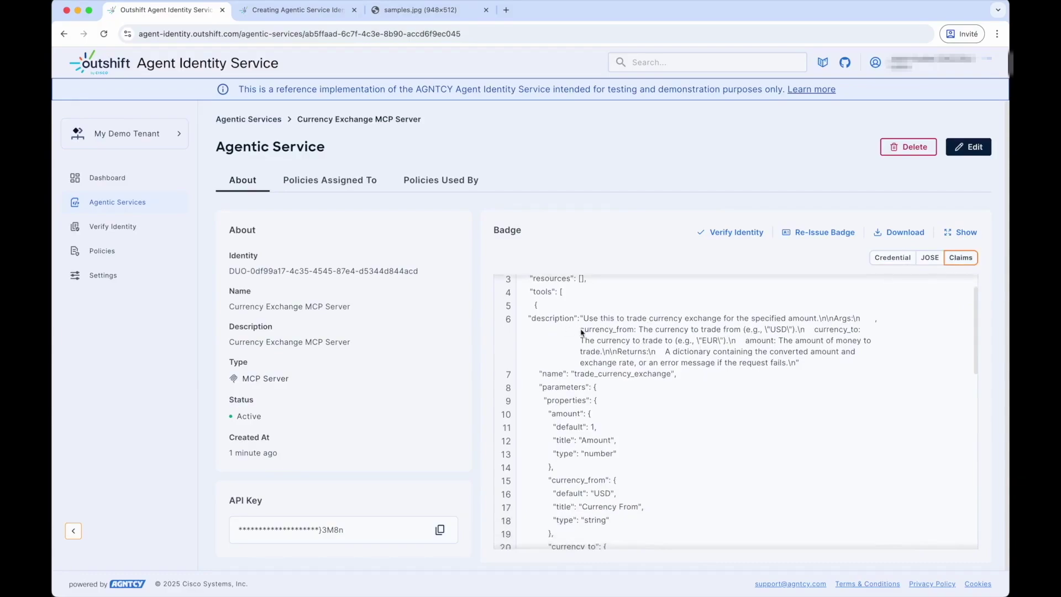
scroll(588, 330, down, 1)
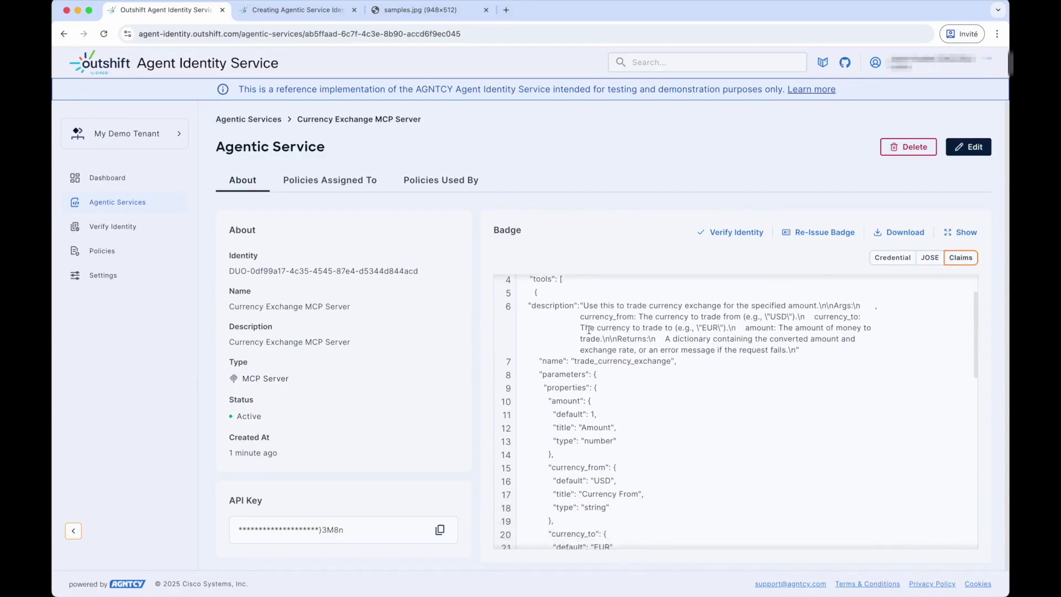
double_click(593, 359)
scroll(593, 362, down, 6)
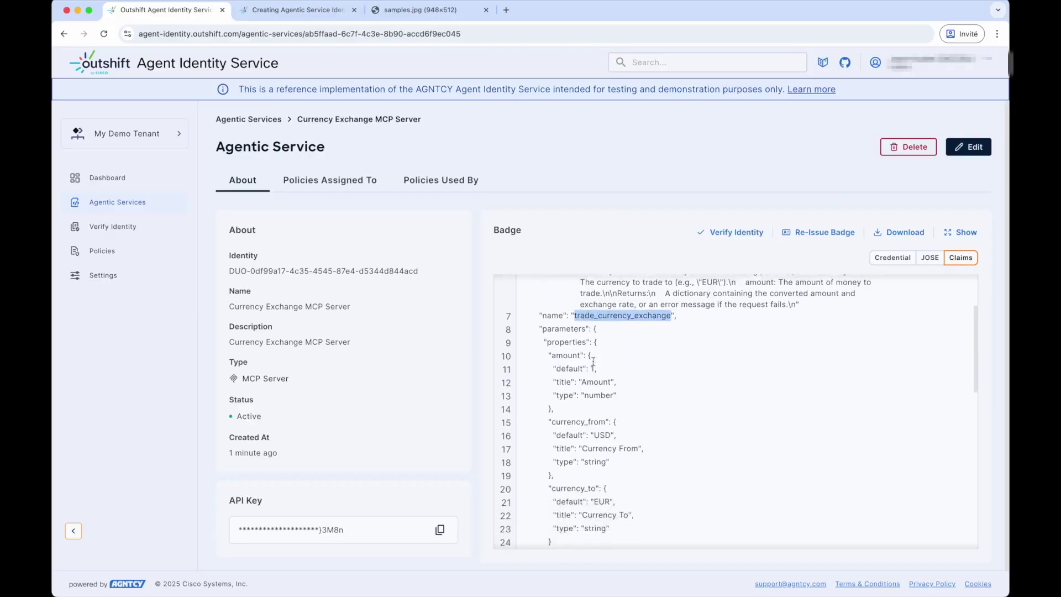
scroll(592, 364, down, 2)
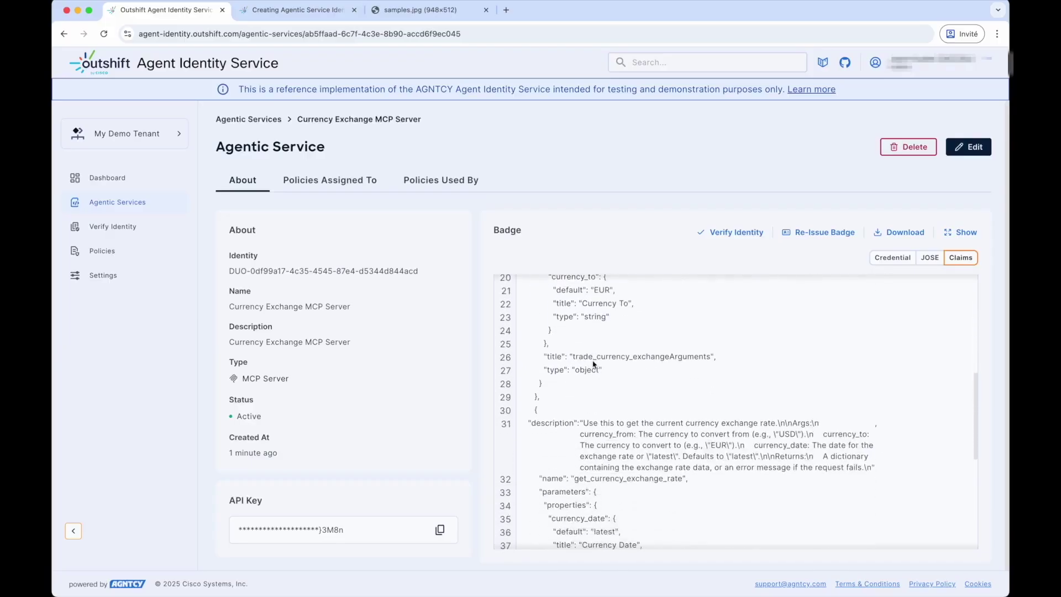
scroll(593, 363, down, 3)
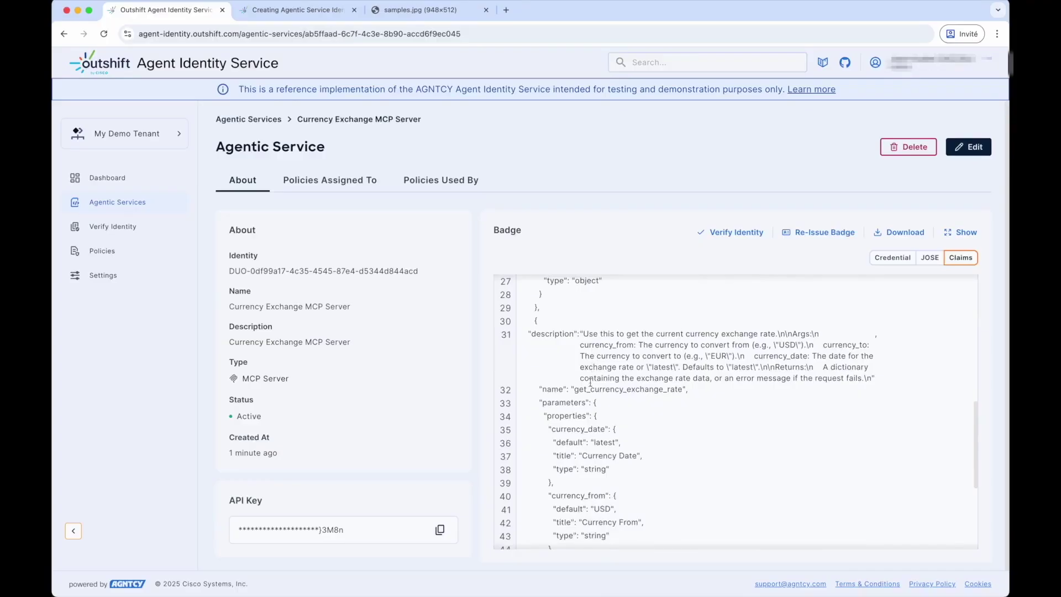
double_click(586, 388)
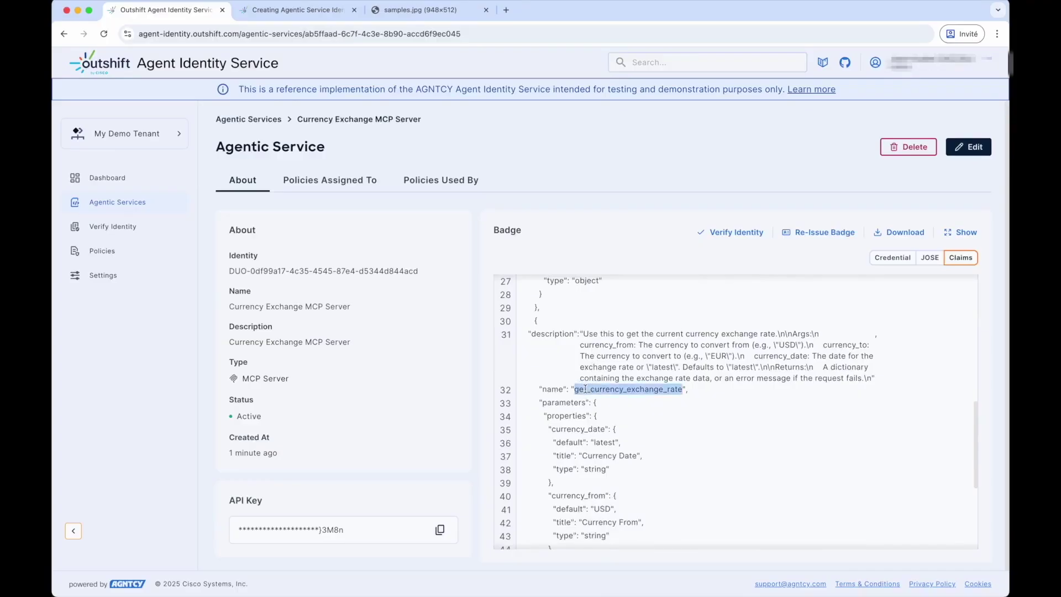
scroll(585, 388, down, 3)
scroll(585, 391, down, 1)
scroll(586, 391, down, 2)
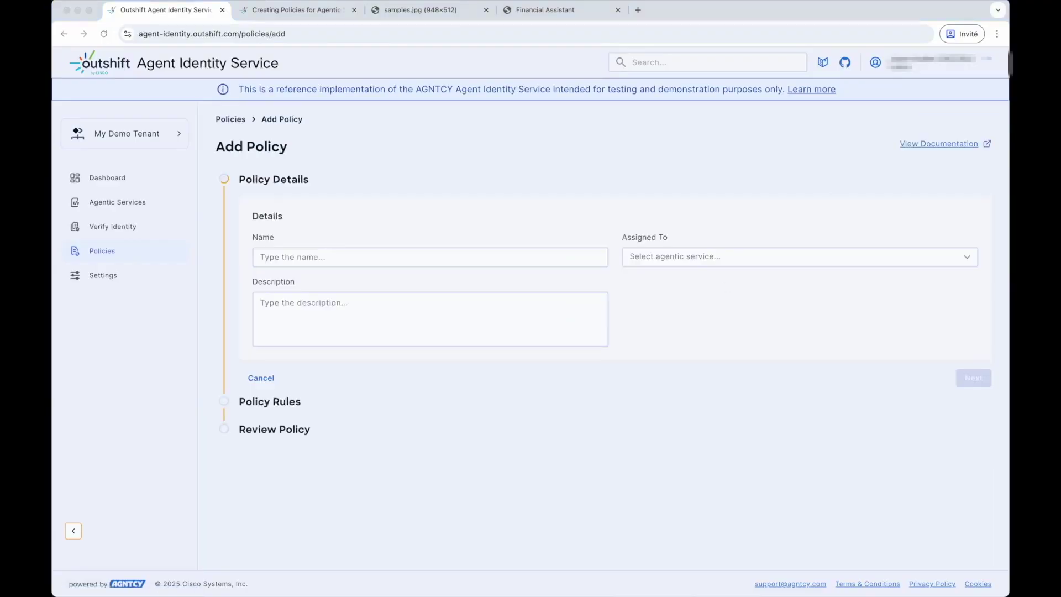
Fill in the policy details with "Financial Assistant Default Policy" as name and description, assigned to Financial Assistant, and continue to the rules
click(309, 264)
text(Financial Assistant Default Policy)
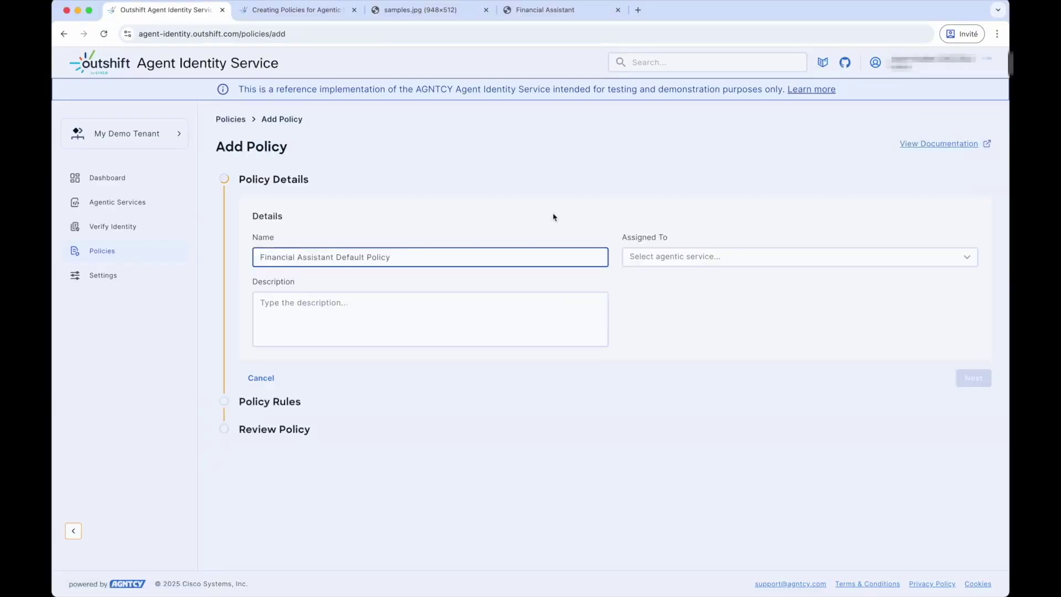
click(640, 250)
click(653, 287)
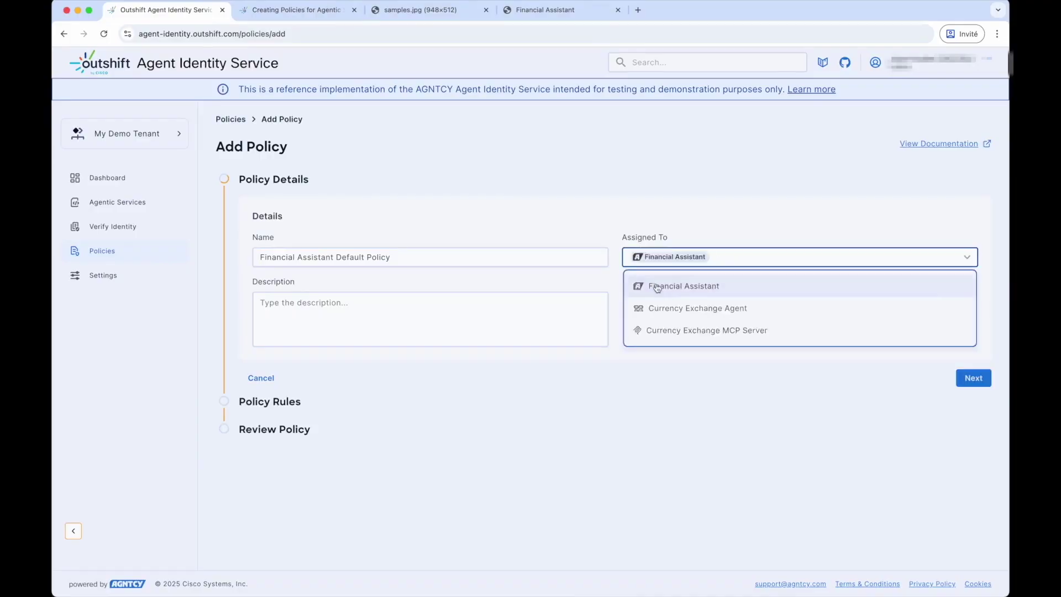
click(513, 303)
text(Financial Assistant Default Policy)
click(974, 377)
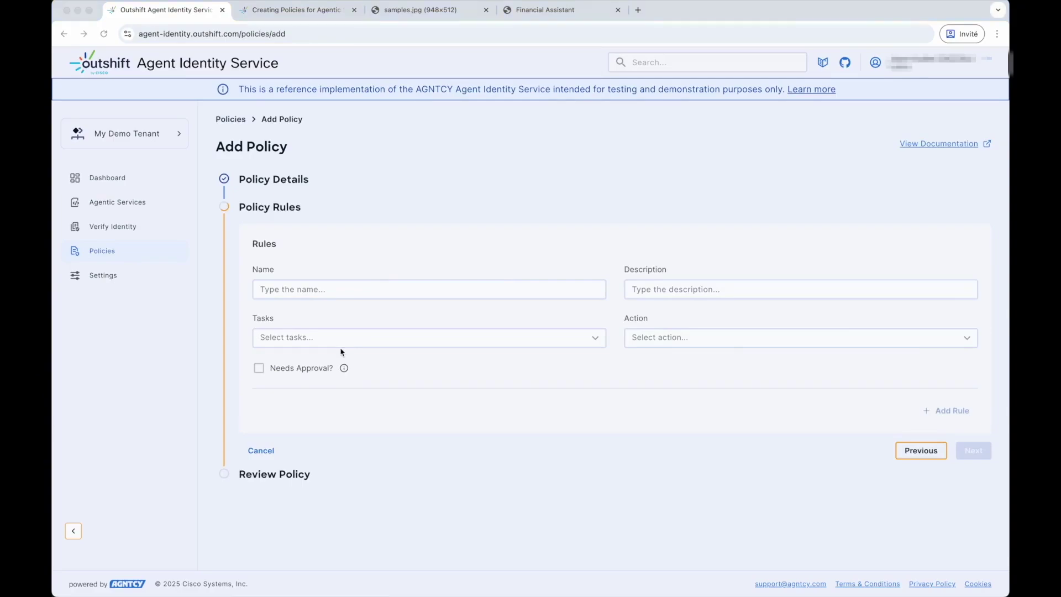
Define a policy rule with "Get Exchange Rate" as name and description, covering the MCP server task get_currency_exchange_rate
click(309, 288)
text(Get Exchange Rate)
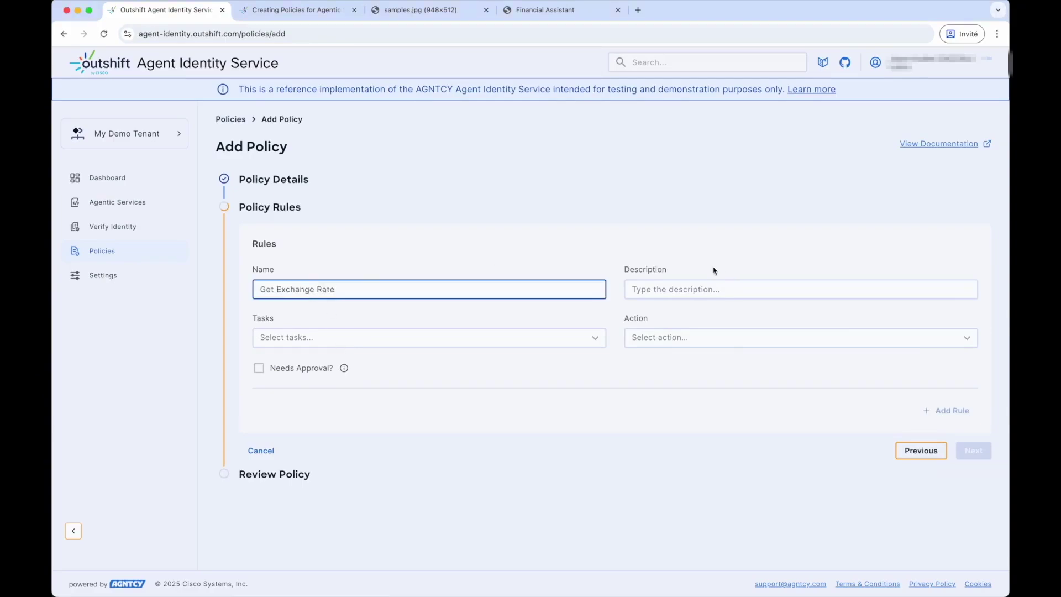
click(697, 289)
text(Get Exchange Rate)
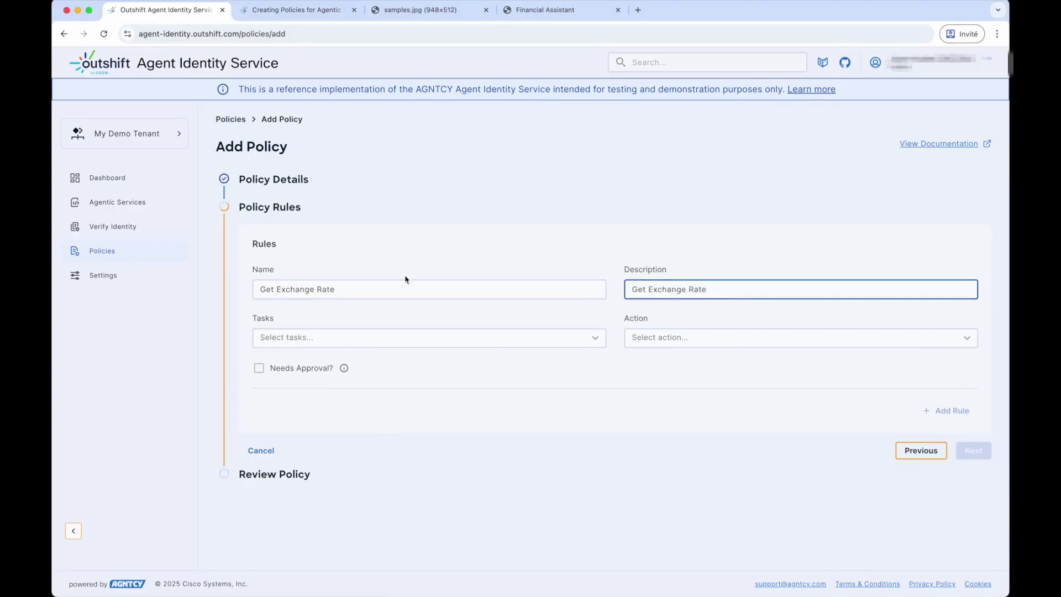
click(374, 337)
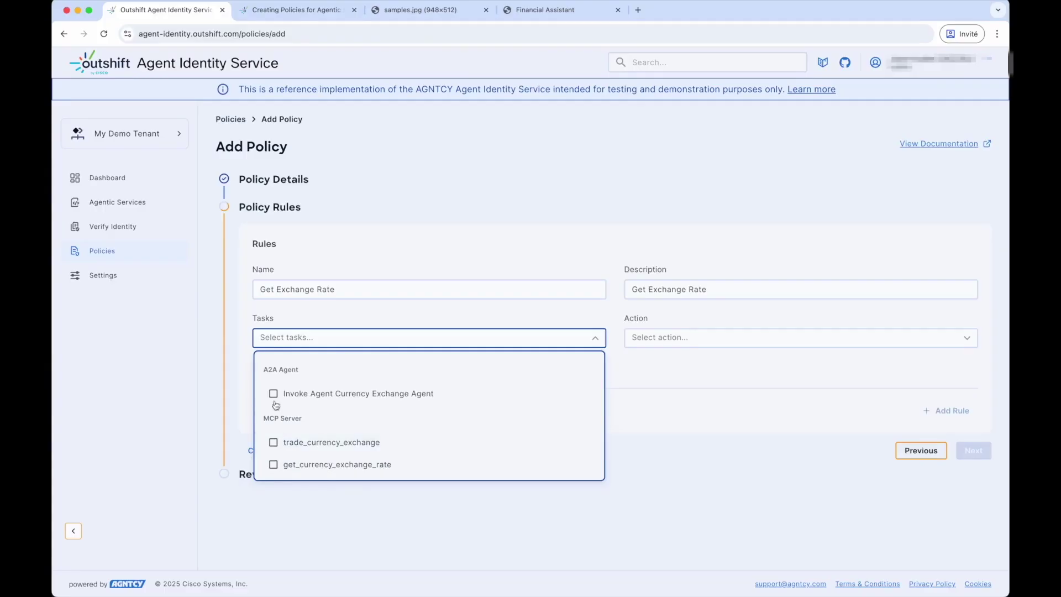
click(273, 464)
click(660, 387)
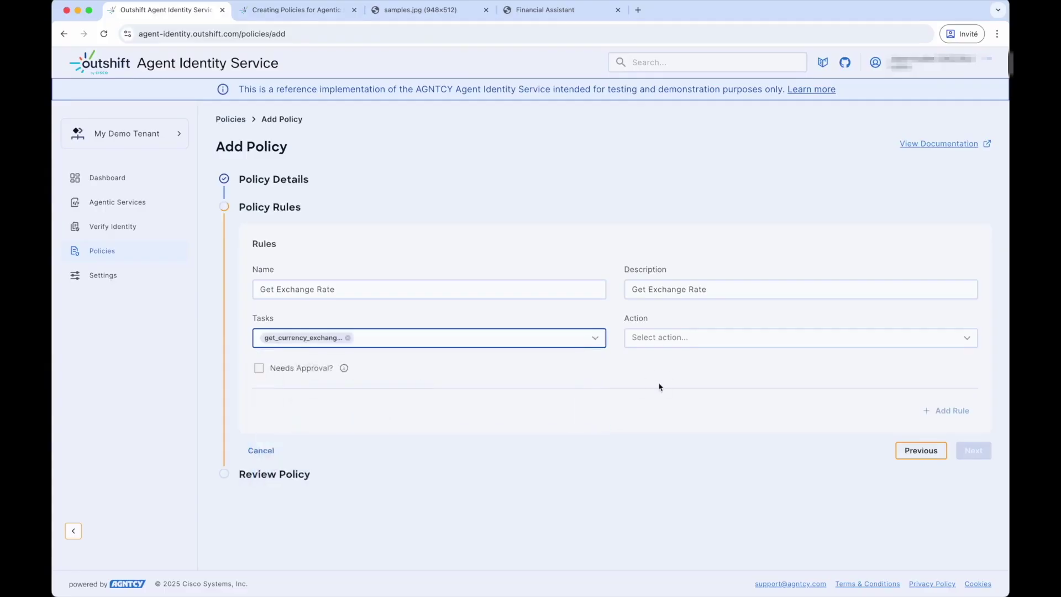
Set the rule's action to Allow without requiring approval, and save the reviewed policy
click(670, 338)
click(663, 364)
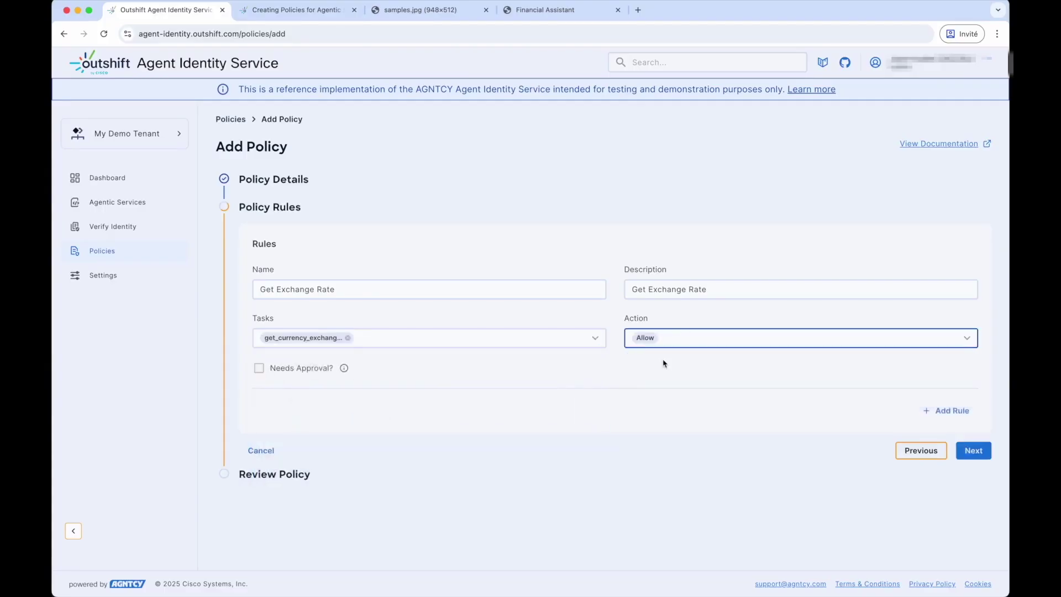
click(973, 450)
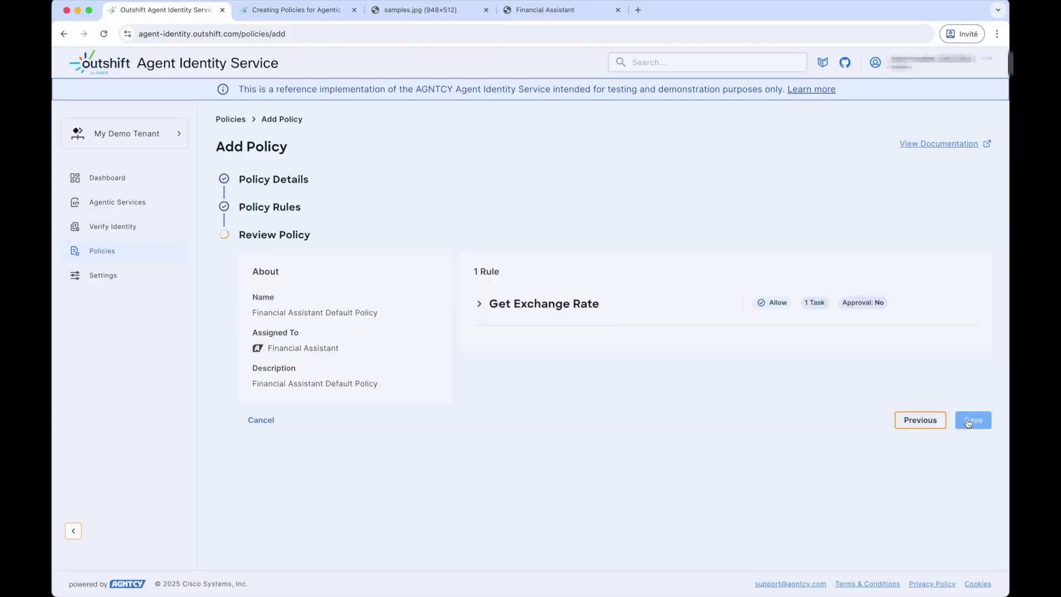
click(967, 421)
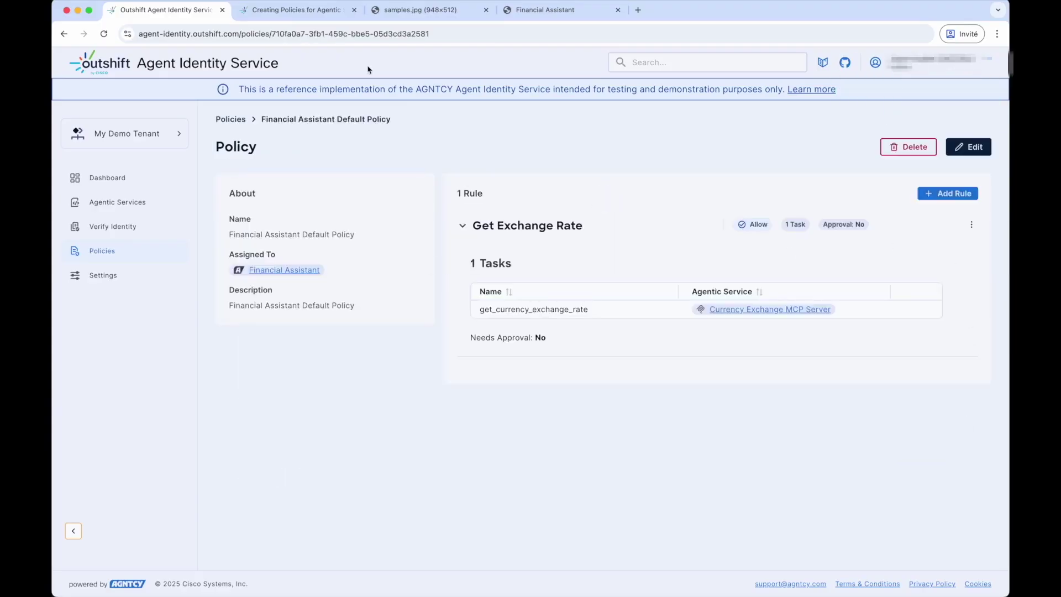